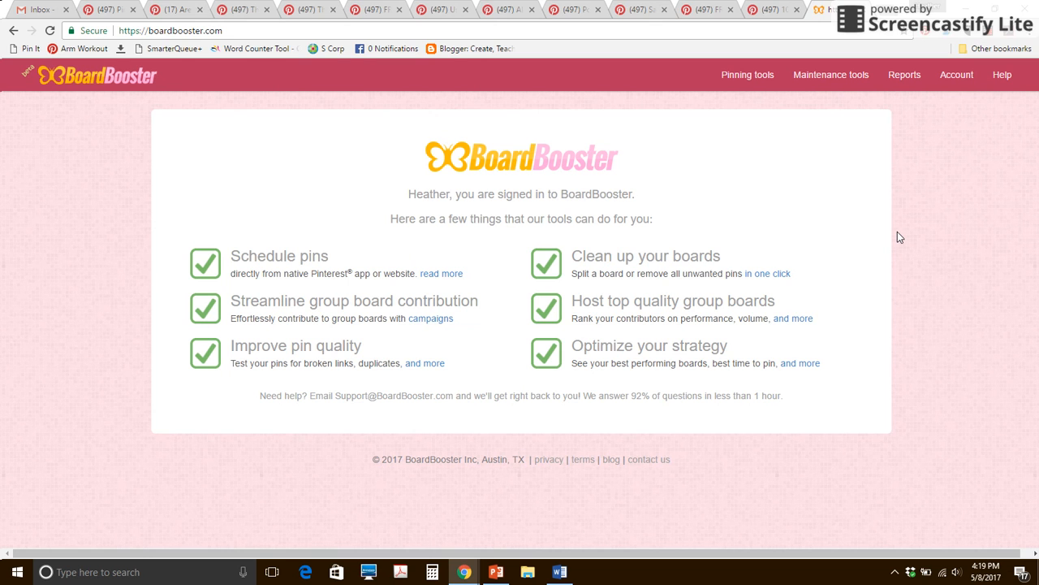
# Open the campaigns page and start a new Random Campaign.
pyautogui.click(754, 85)
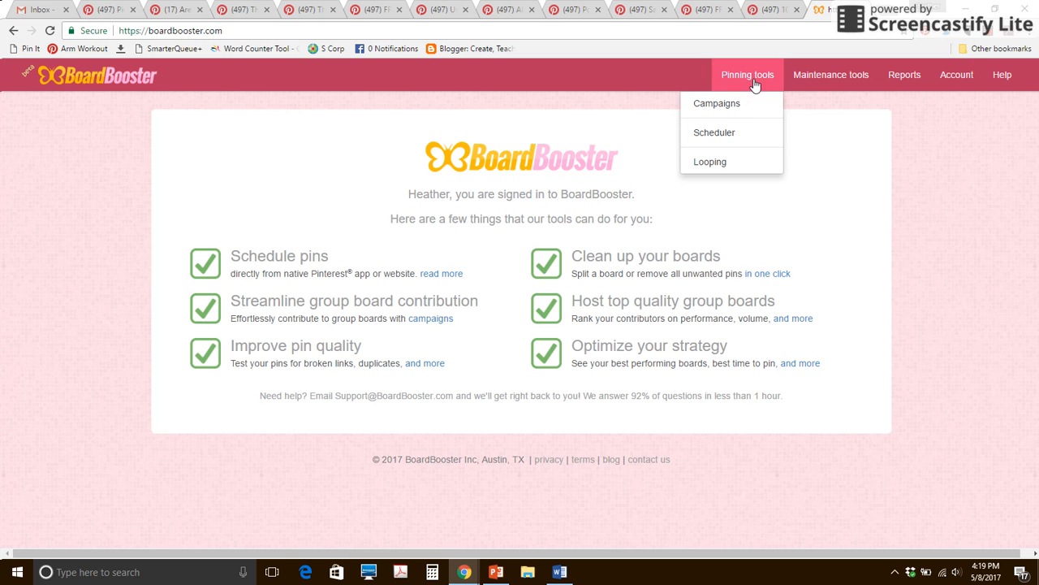
pyautogui.click(722, 105)
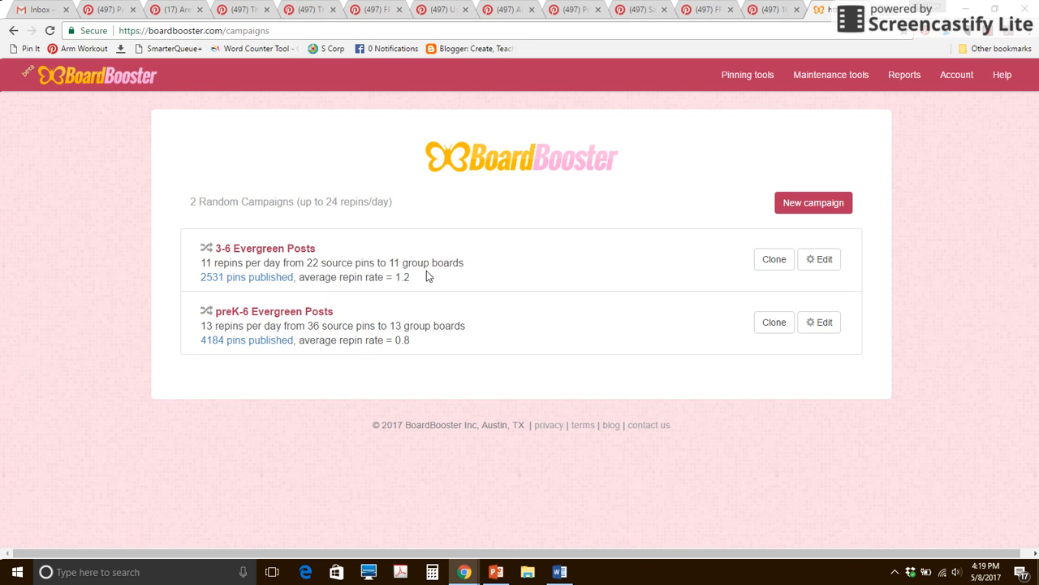
pyautogui.click(808, 202)
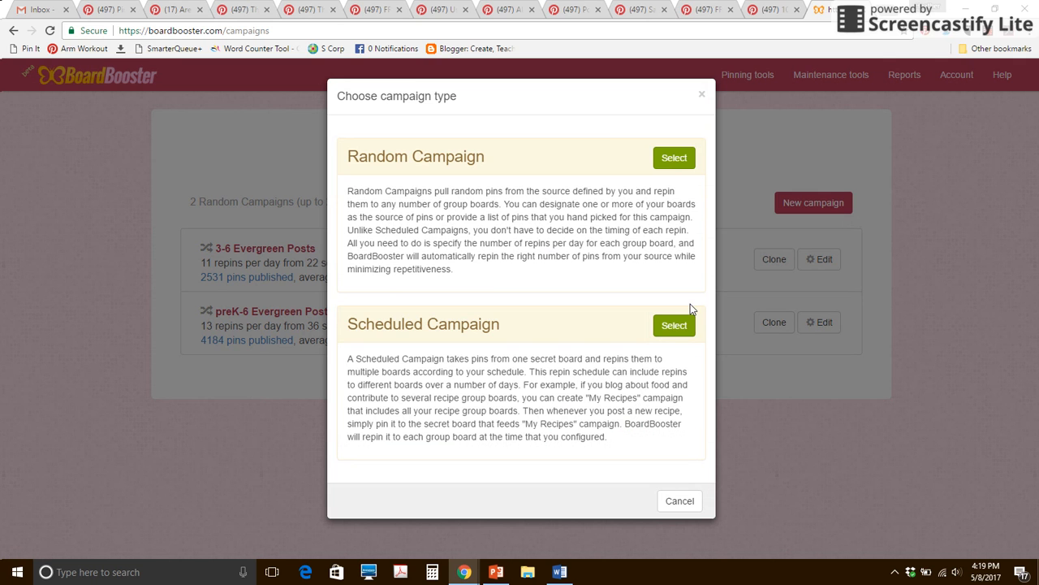
pyautogui.click(674, 159)
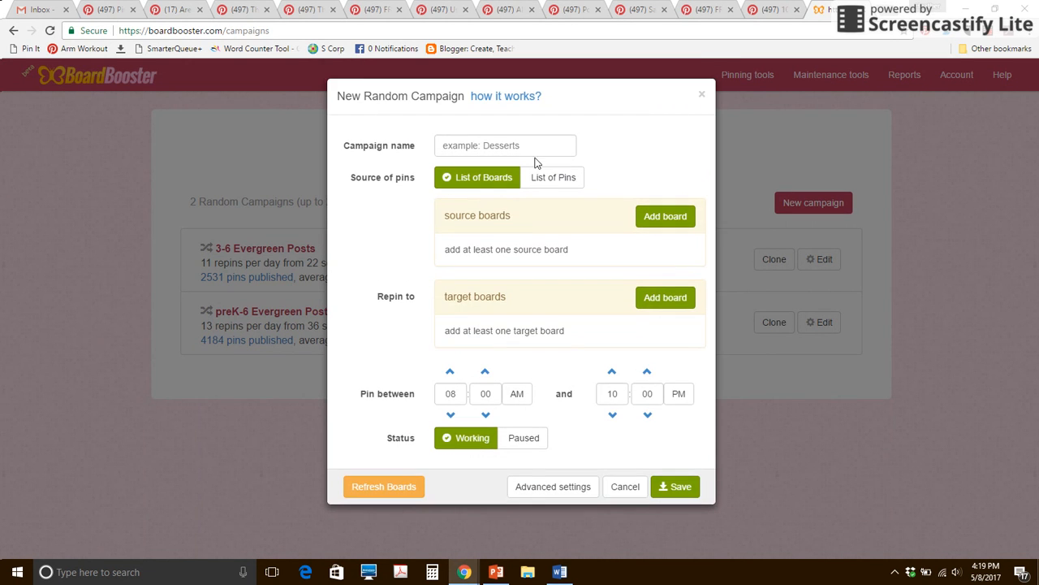
# Name the campaign "K-1 Evergreen Posts" and set its source of pins to List of Pins.
pyautogui.click(516, 146)
pyautogui.write('K-1 Evergreen Posts')
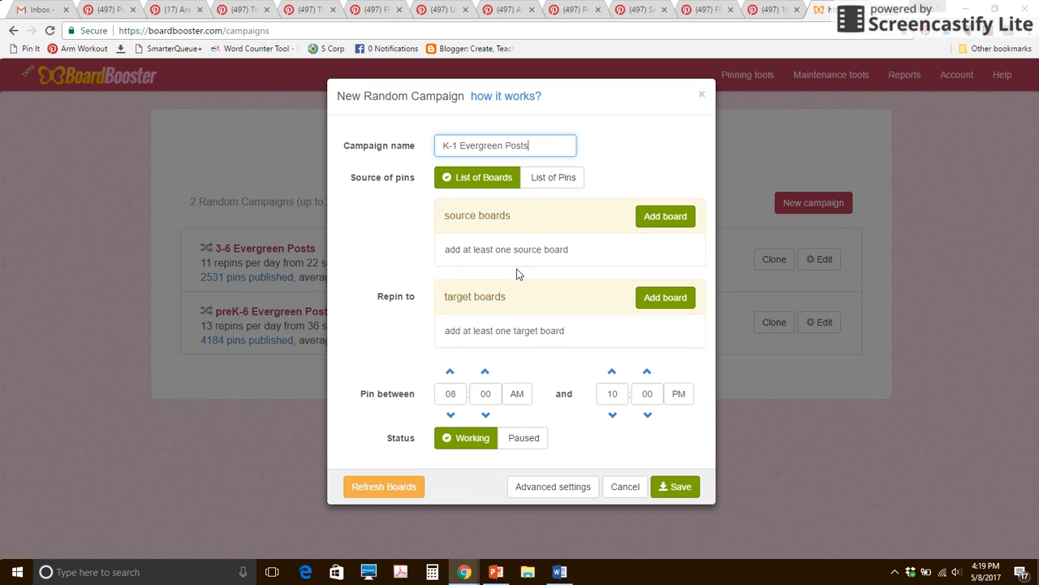
pyautogui.click(551, 180)
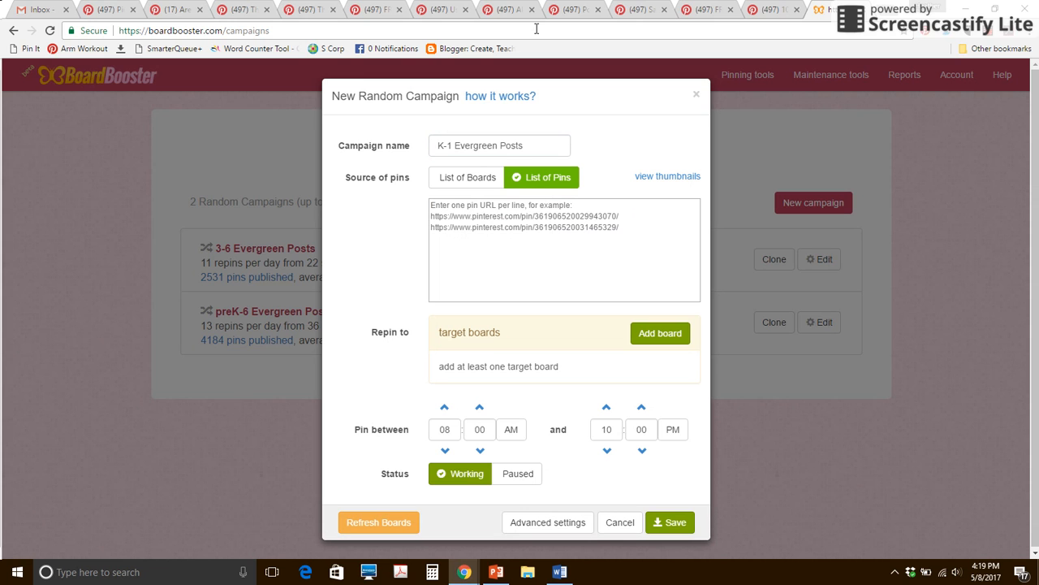
# Copy the URL of the "10 Basic Tips for Parents to Teach their Child to Read" pin into the campaign's pin list and close the pin page.
pyautogui.click(775, 10)
pyautogui.click(730, 33)
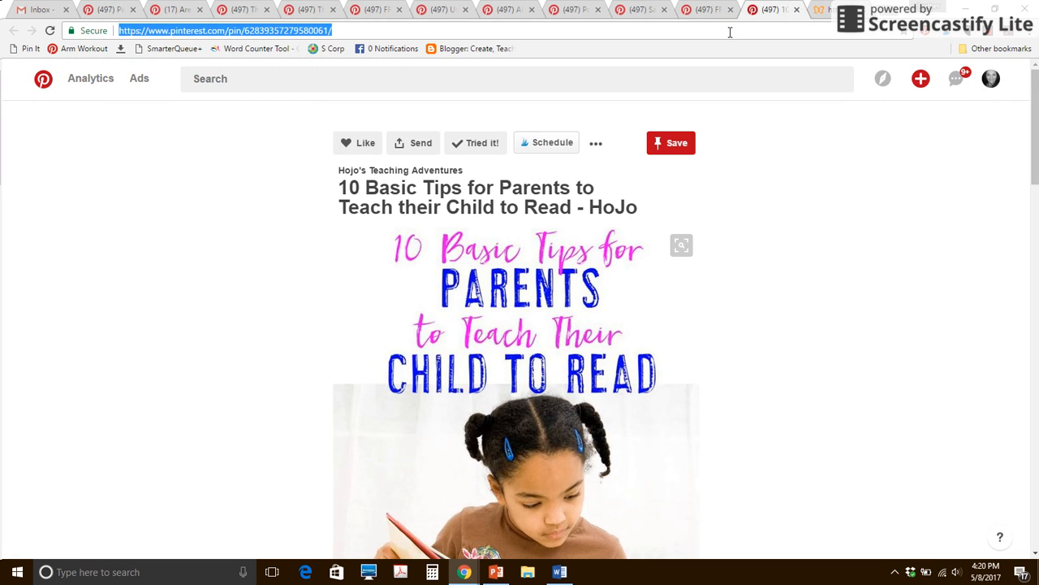
pyautogui.moveTo(1036, 132)
pyautogui.mouseDown()
pyautogui.moveTo(1038, 230)
pyautogui.moveTo(1037, 133)
pyautogui.mouseUp()
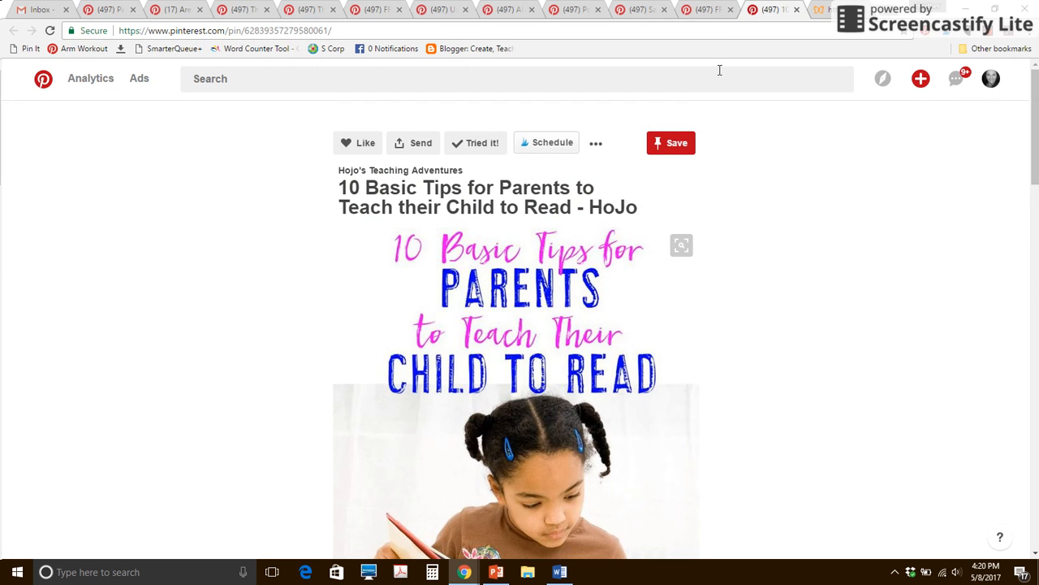
pyautogui.click(663, 27)
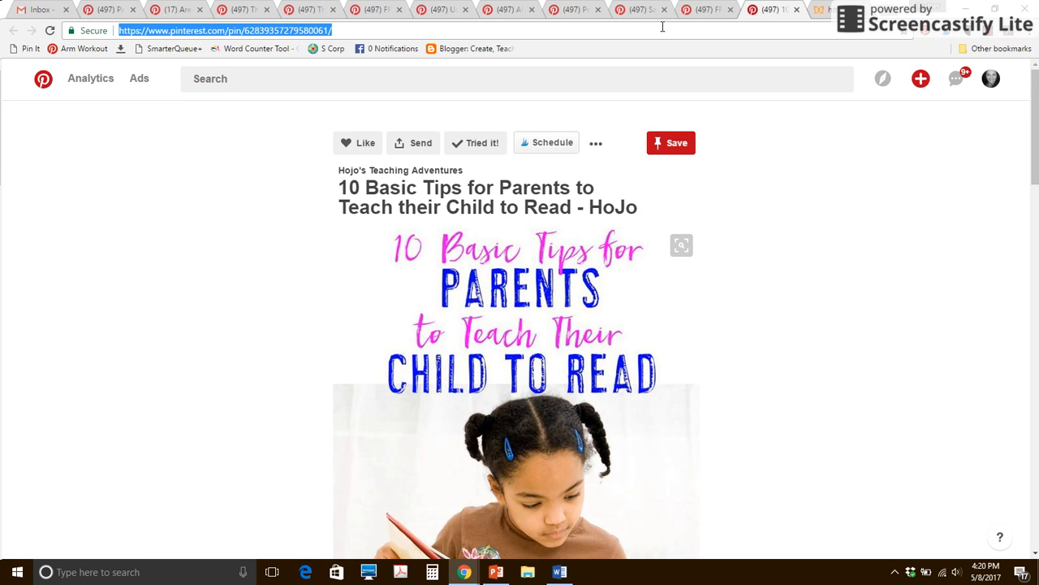
pyautogui.click(797, 9)
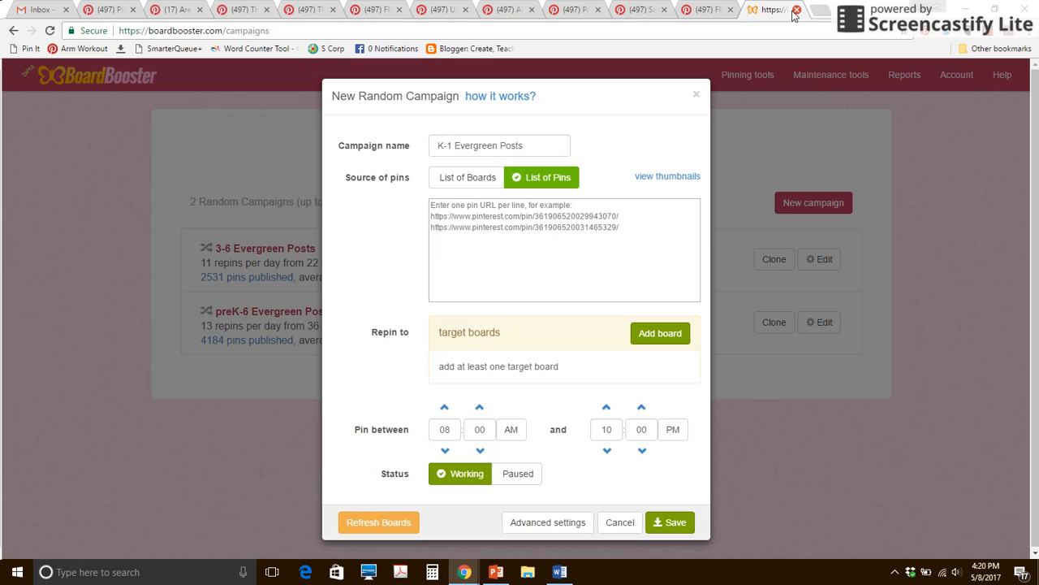
pyautogui.click(475, 221)
pyautogui.hotkey('ctrl', 'v')
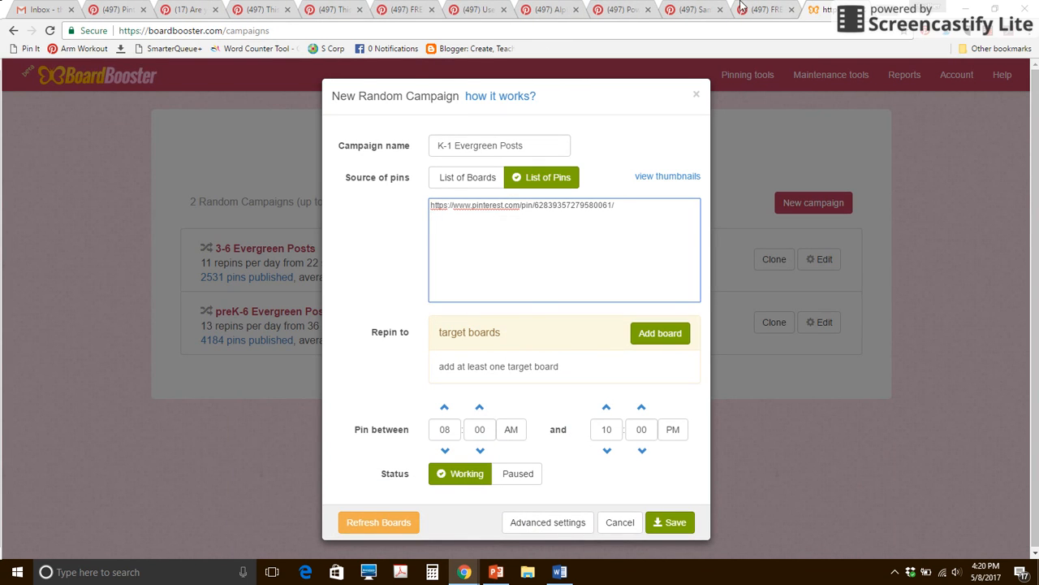
# Add the "FREE Letter X Activities" pin's URL on a new line of the campaign's pin list and close the pin page.
pyautogui.click(744, 9)
pyautogui.click(729, 32)
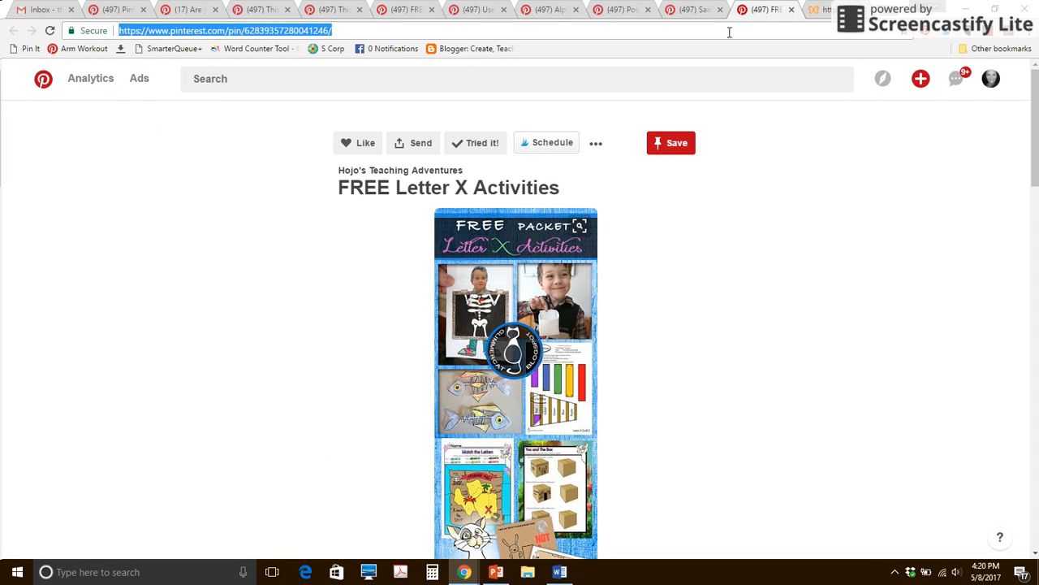
pyautogui.click(791, 10)
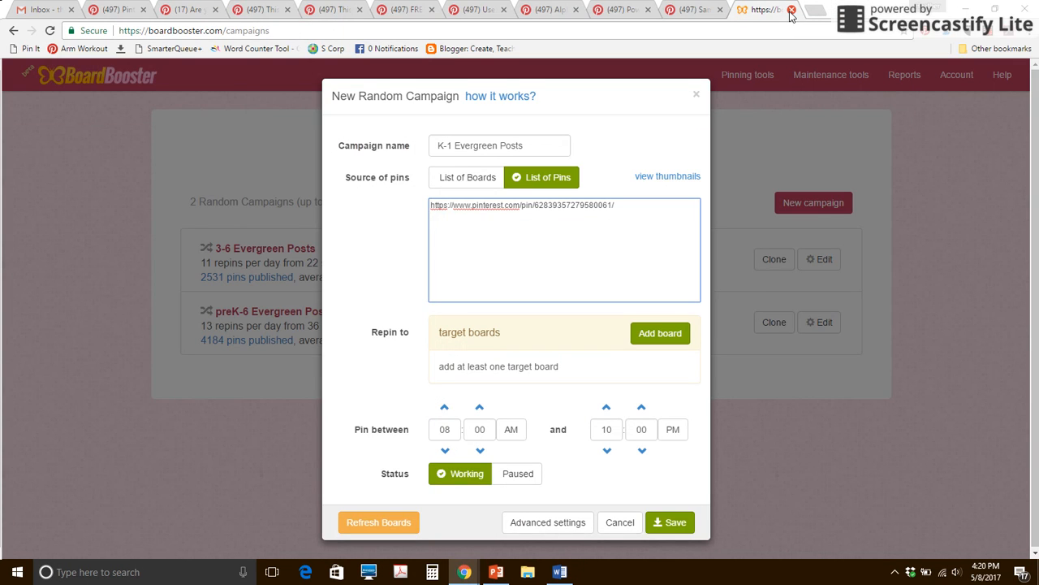
pyautogui.hotkey('ctrl', 'v')
pyautogui.press('Return')
# Add the "Sammie STEAM the Adventure Dog" pin's URL to the campaign's pin list and close the pin page.
pyautogui.click(696, 9)
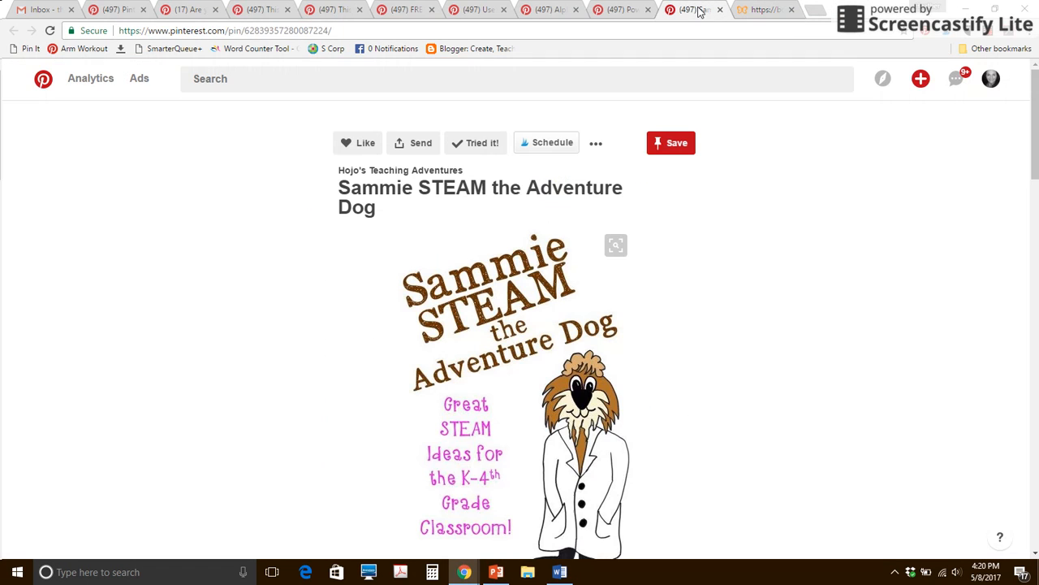
pyautogui.click(636, 27)
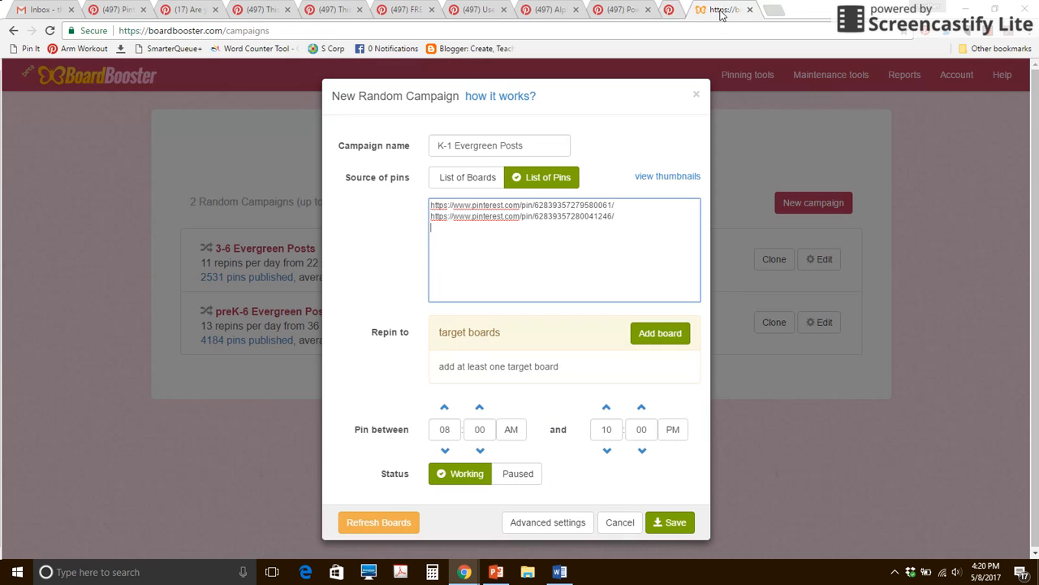
pyautogui.click(719, 10)
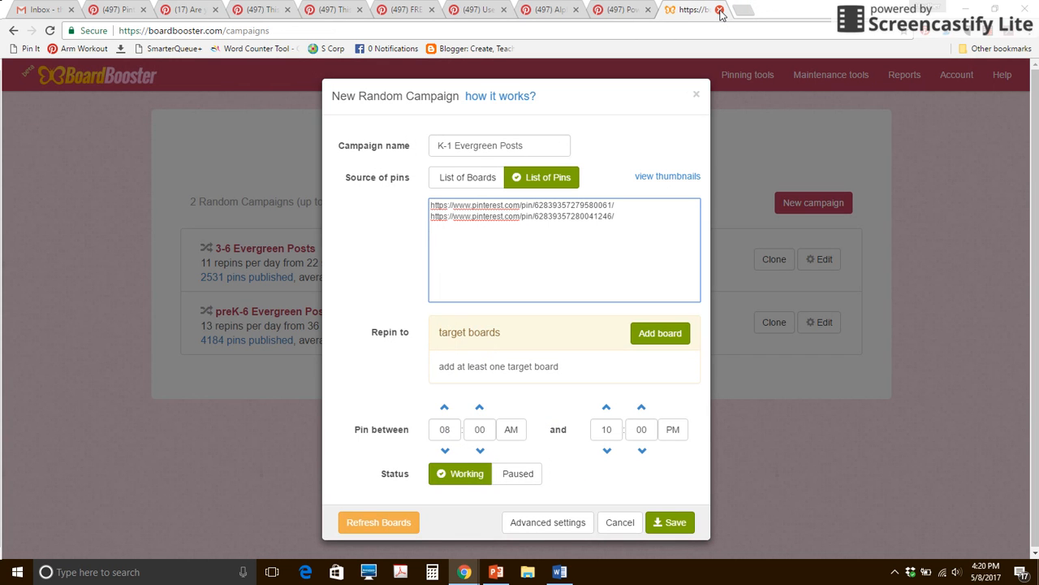
pyautogui.hotkey('ctrl', 'v')
pyautogui.press('Return')
# Add the "Powers of 10 Math Face Off 5.NBT.2" pin's URL to the campaign's pin list and close the pin page.
pyautogui.click(623, 11)
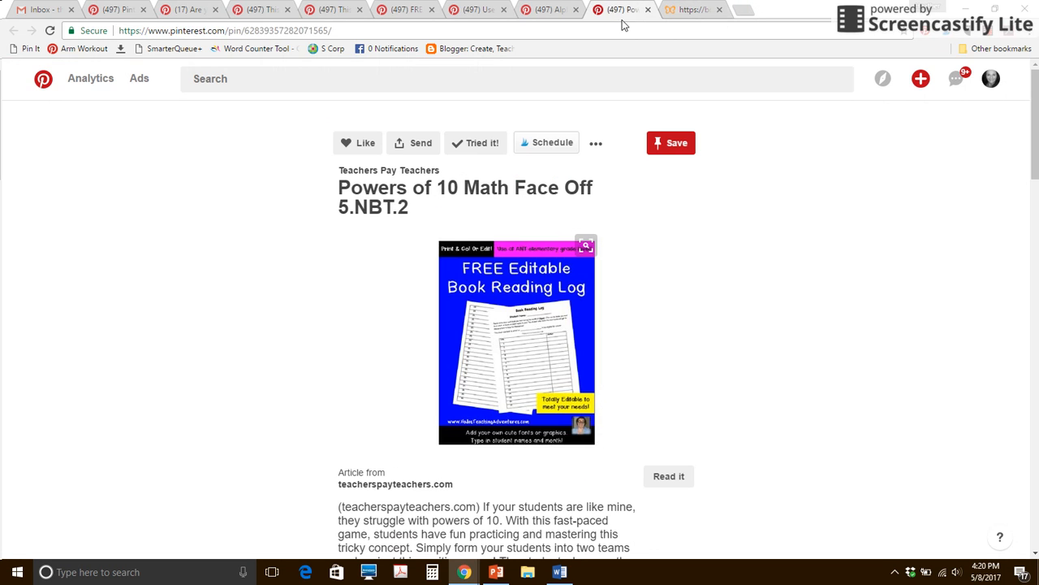
pyautogui.click(622, 24)
pyautogui.hotkey('ctrl', 'c')
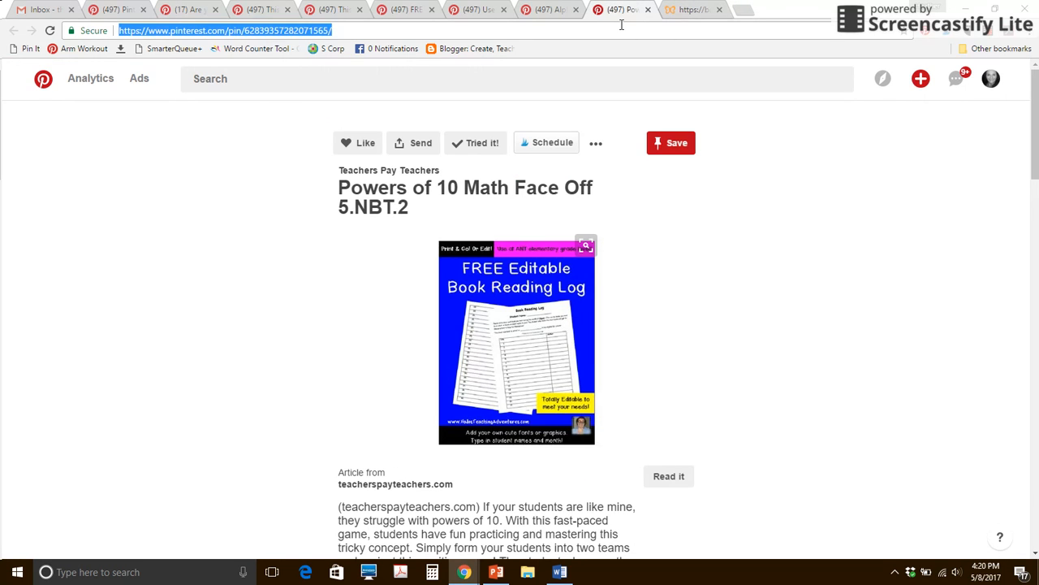
pyautogui.click(671, 9)
pyautogui.hotkey('ctrl', 'v')
pyautogui.press('Return')
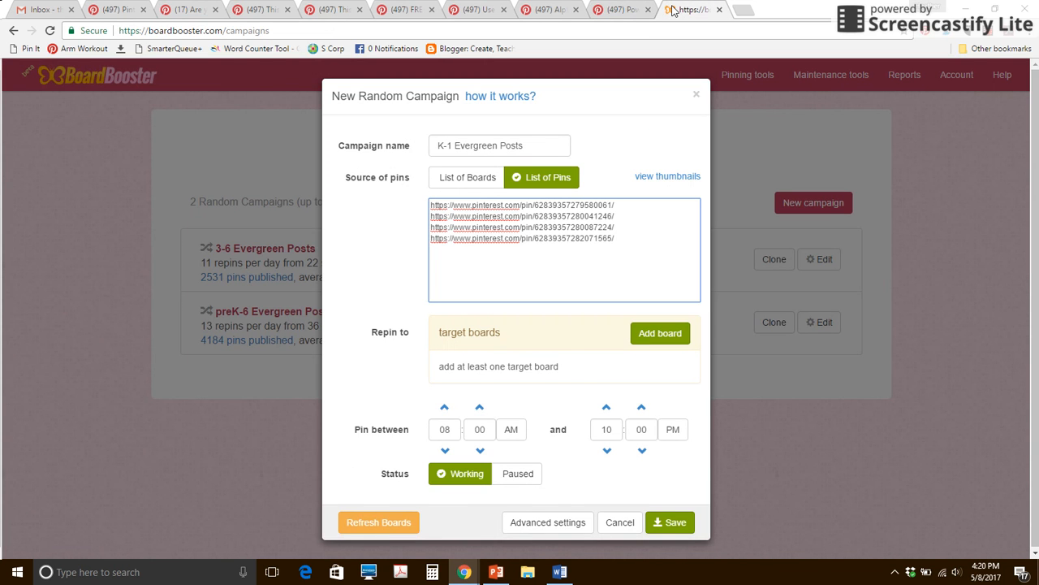
pyautogui.click(637, 10)
pyautogui.click(647, 10)
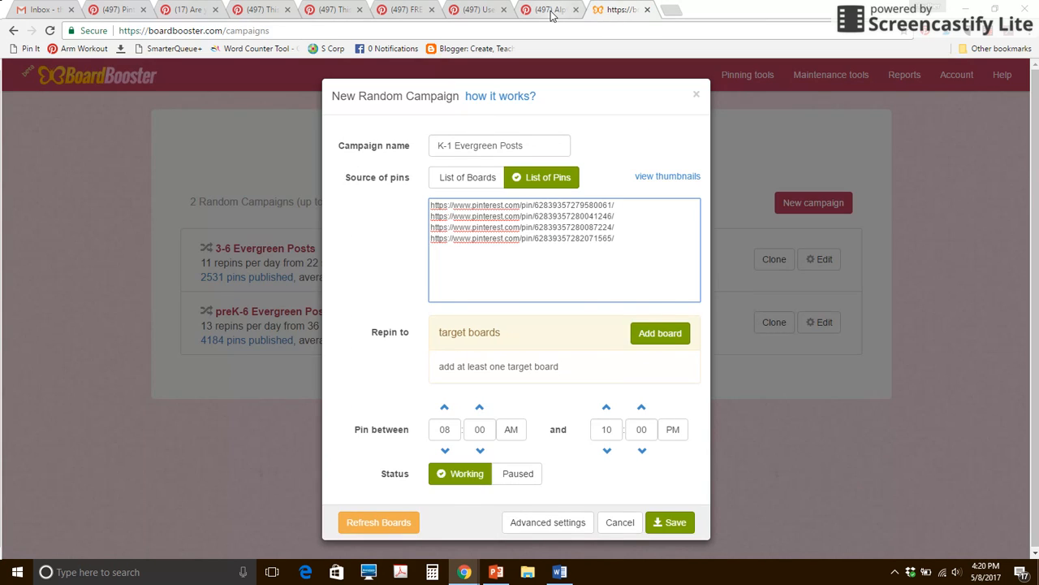
pyautogui.click(550, 10)
pyautogui.click(552, 33)
pyautogui.hotkey('ctrl', 'c')
pyautogui.click(575, 10)
pyautogui.hotkey('ctrl', 'v')
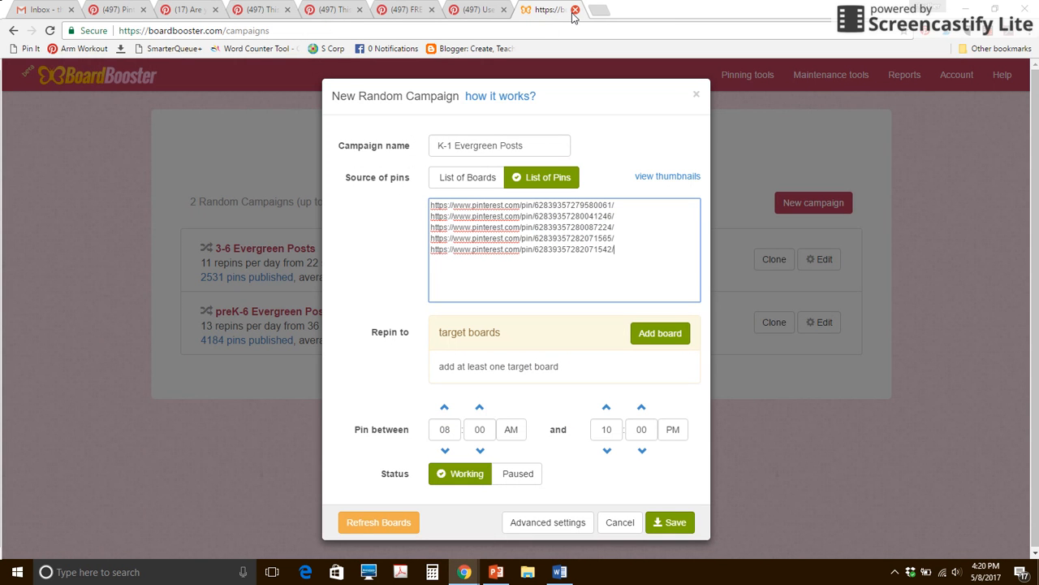
# Add the URL of the FREE Letter "A" Long & Short Vowel Sort pin to the campaign's pin list and close the pin page.
pyautogui.click(474, 10)
pyautogui.click(469, 31)
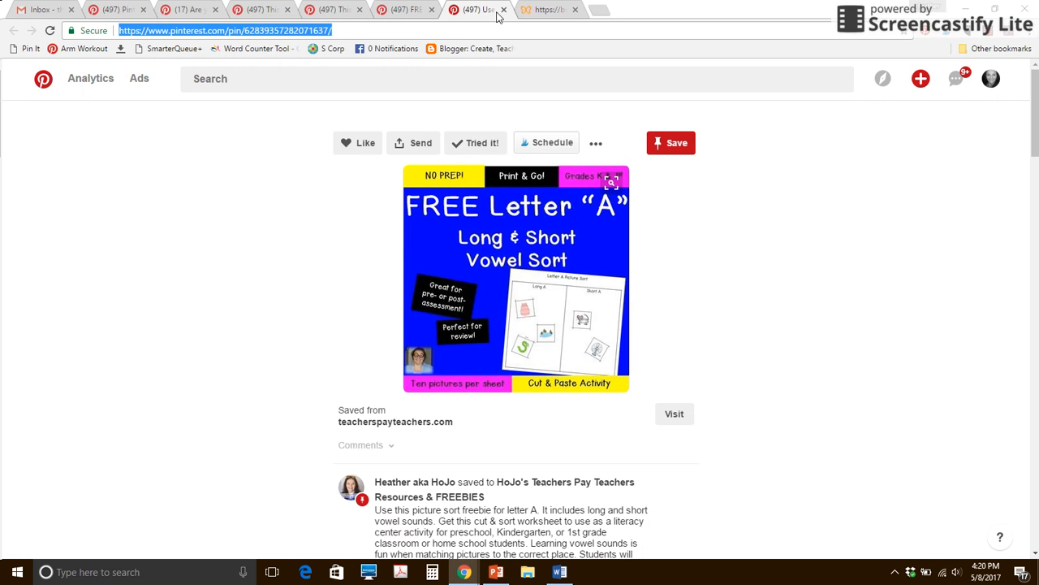
pyautogui.click(503, 10)
pyautogui.hotkey('ctrl', 'v')
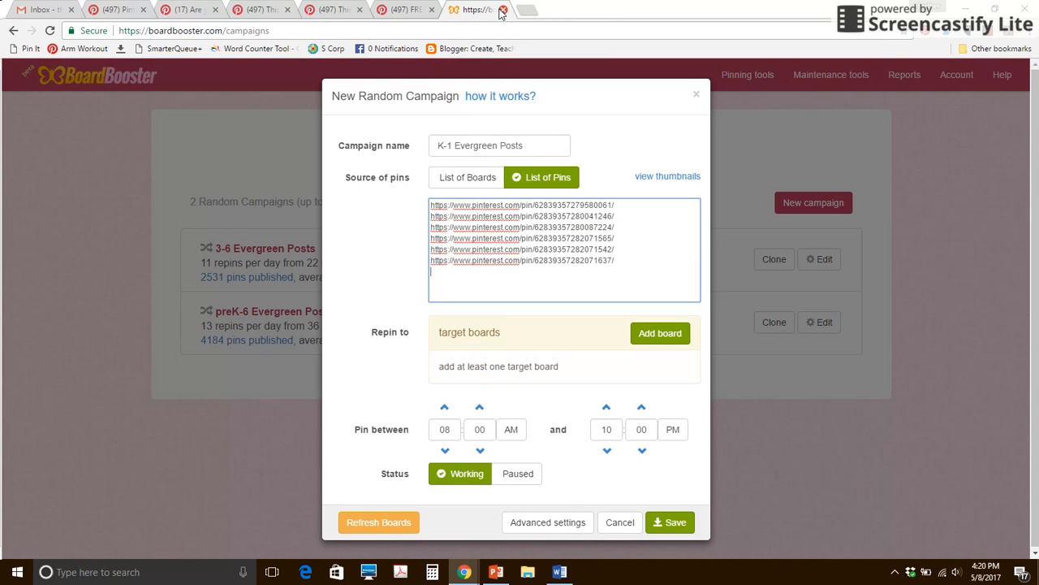
# Add the FREE Addition Magic Square Puzzle pin's URL to the campaign's pin list and close the pin page.
pyautogui.click(410, 10)
pyautogui.click(412, 30)
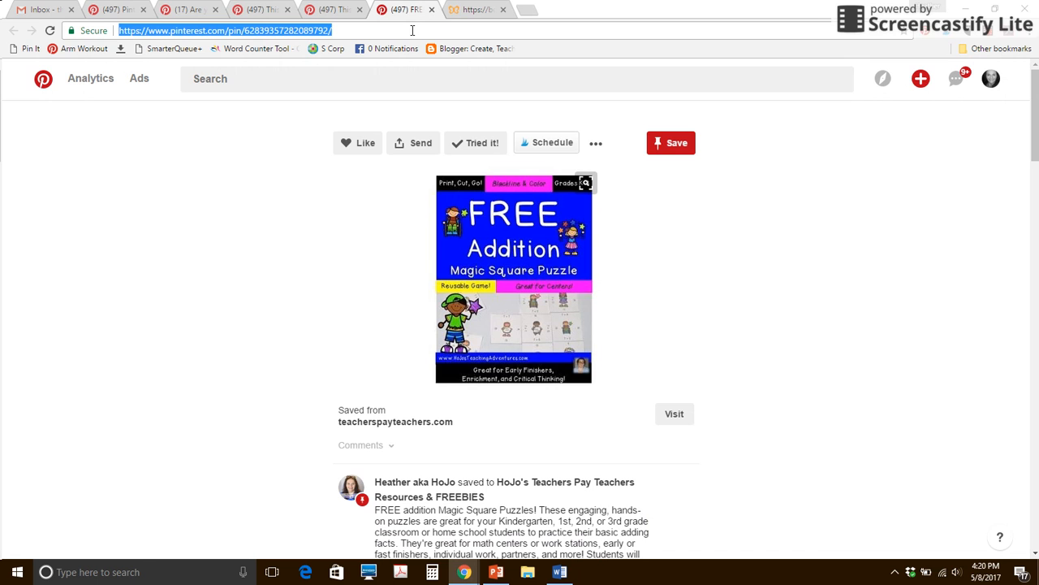
pyautogui.hotkey('ctrl', 'c')
pyautogui.click(476, 14)
pyautogui.hotkey('ctrl', 'v')
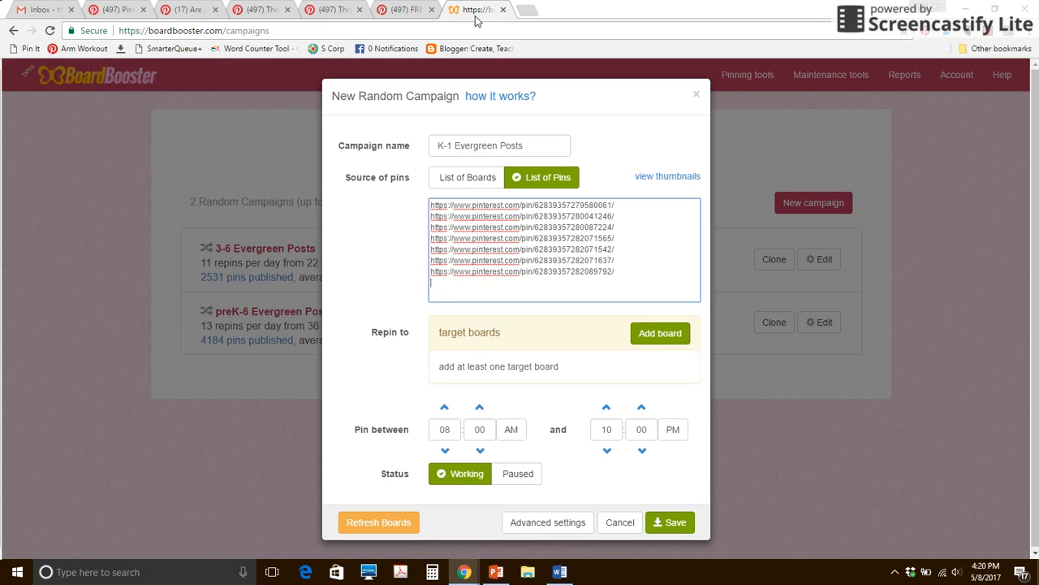
pyautogui.click(406, 13)
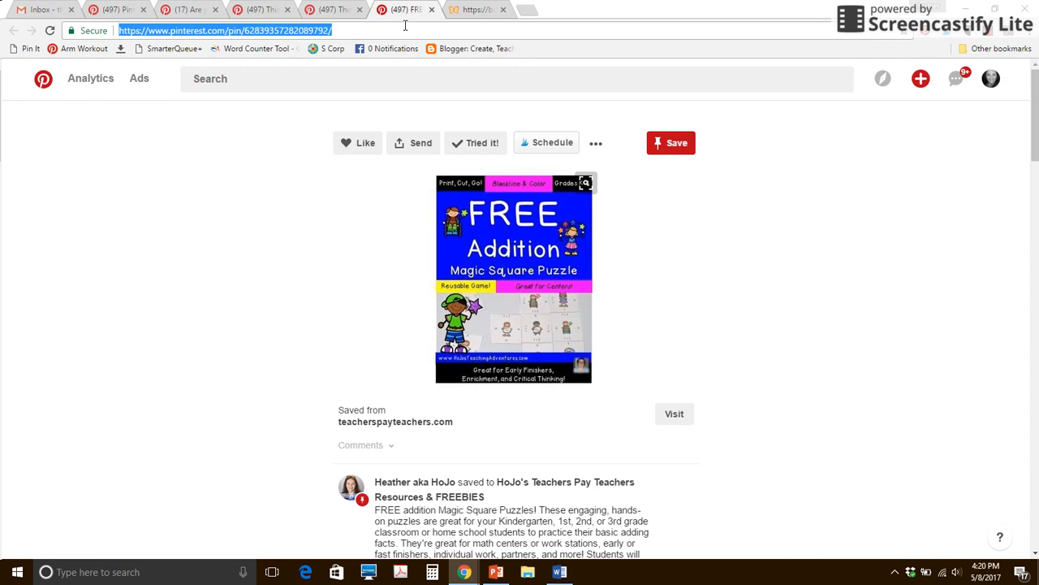
pyautogui.click(475, 11)
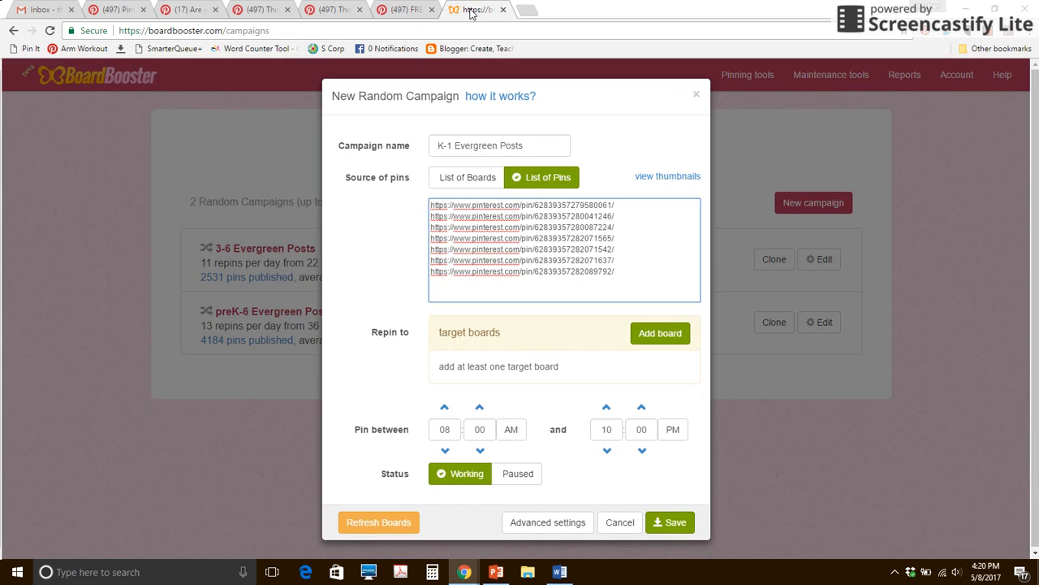
pyautogui.click(410, 10)
pyautogui.click(432, 10)
# Add the FREE Letter Recognition Magic Square Puzzle pin's URL to the campaign's pin list and close the pin page.
pyautogui.click(323, 12)
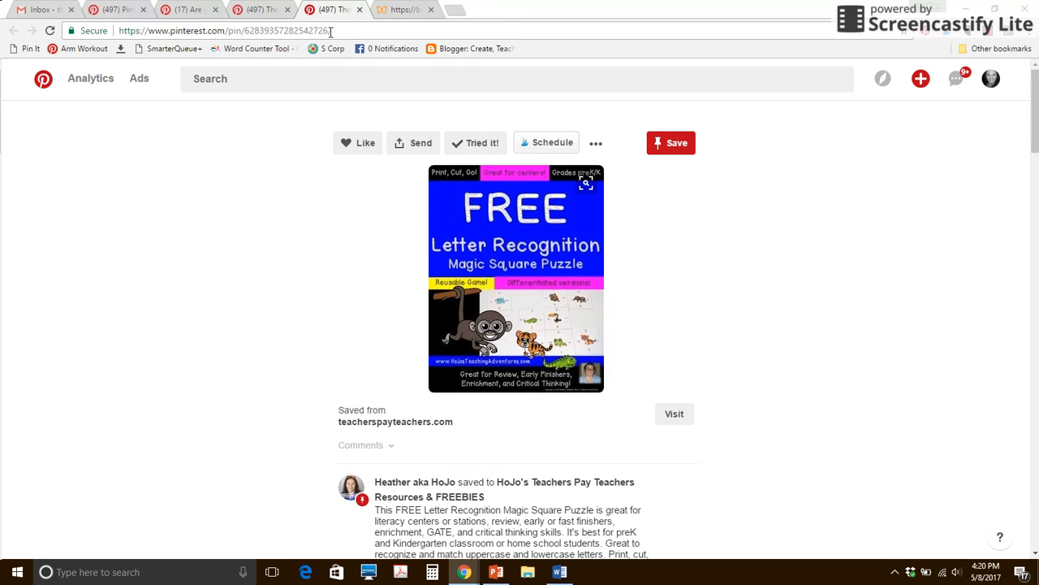
pyautogui.click(330, 33)
pyautogui.click(398, 16)
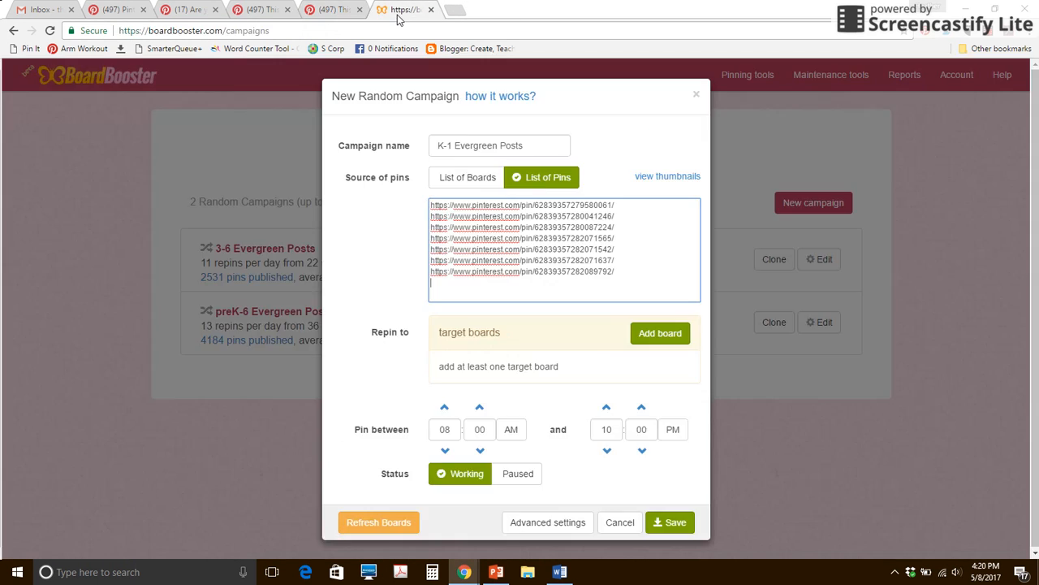
pyautogui.hotkey('ctrl', 'v')
pyautogui.press('Return')
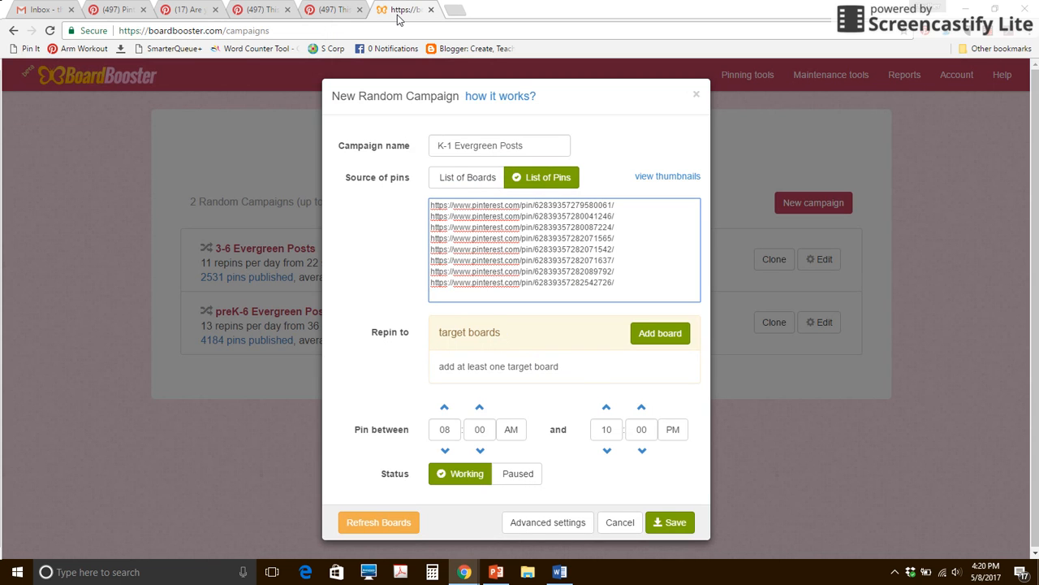
pyautogui.click(335, 11)
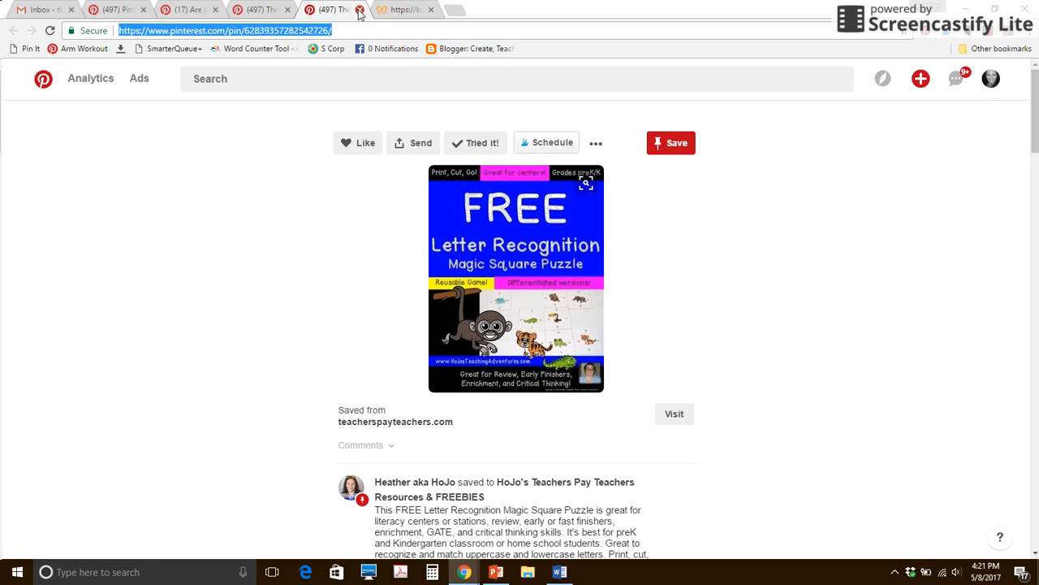
pyautogui.click(360, 10)
# Add the K-2 Estimation FREEBIE pin's URL to the campaign's pin list and close the pin page.
pyautogui.click(272, 11)
pyautogui.click(271, 30)
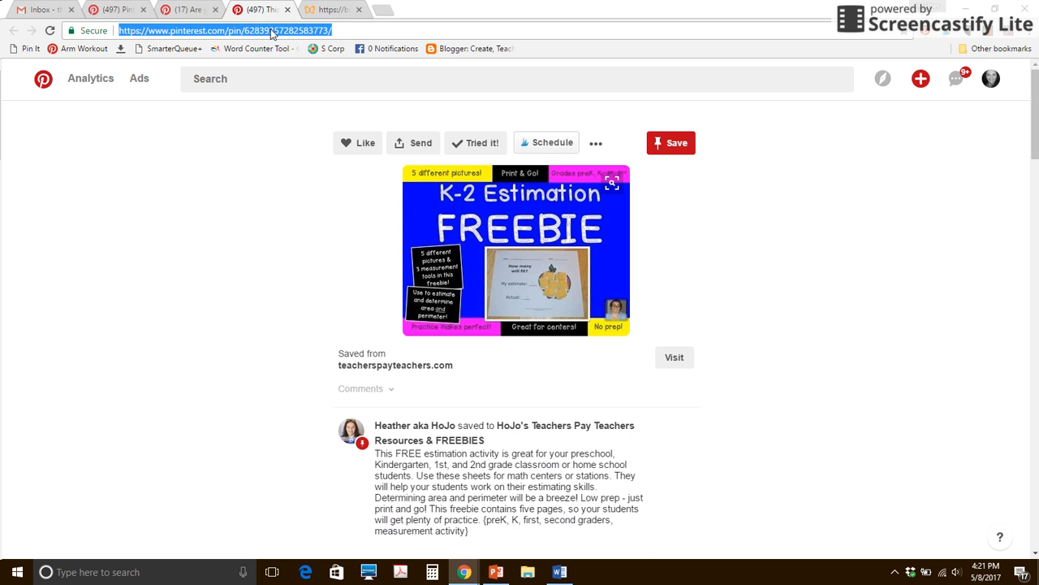
pyautogui.click(287, 10)
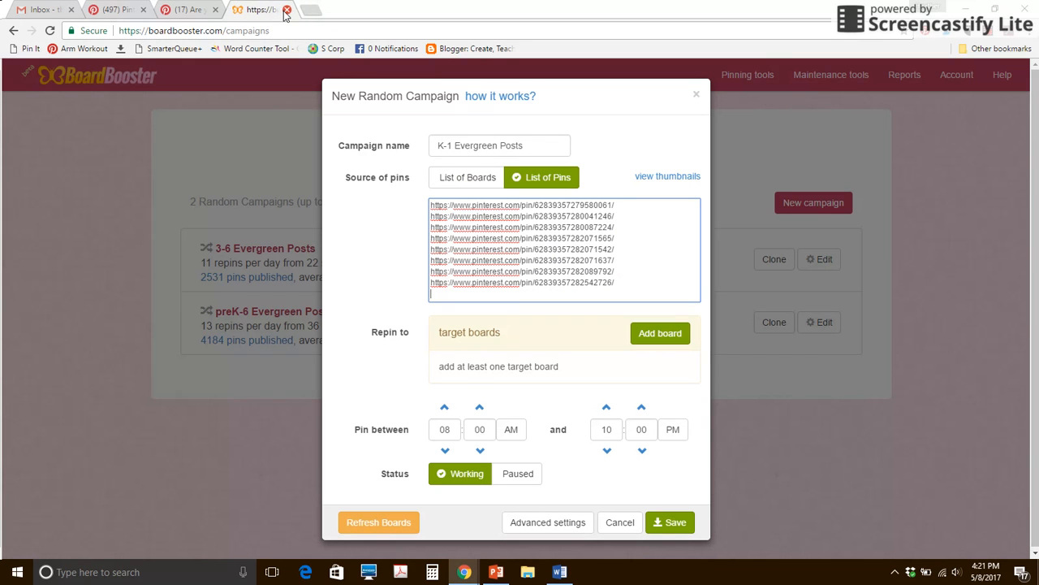
pyautogui.hotkey('ctrl', 'v')
pyautogui.press('Return')
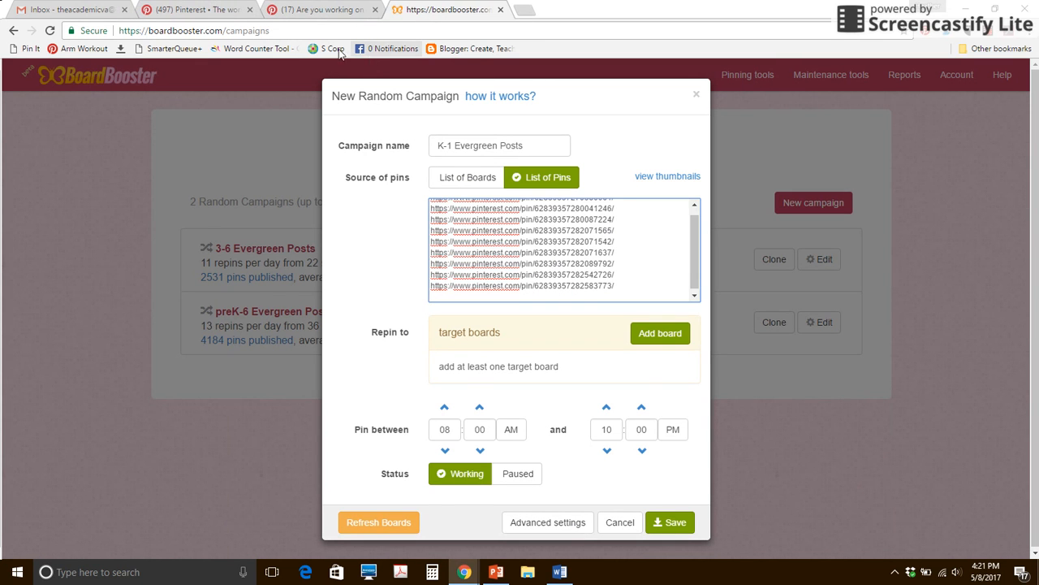
# Add the letter recognition mazes pin's URL to the campaign's pin list, close the pin page and return to the campaign form.
pyautogui.click(320, 10)
pyautogui.click(315, 30)
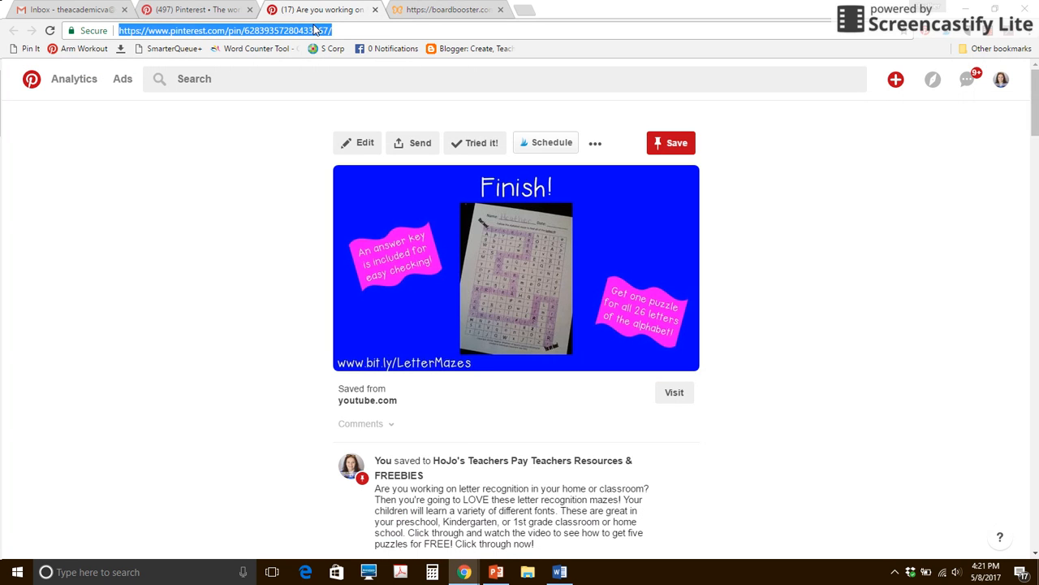
pyautogui.click(420, 10)
pyautogui.hotkey('ctrl', 'v')
pyautogui.press('Return')
pyautogui.click(320, 10)
pyautogui.click(375, 10)
pyautogui.click(226, 12)
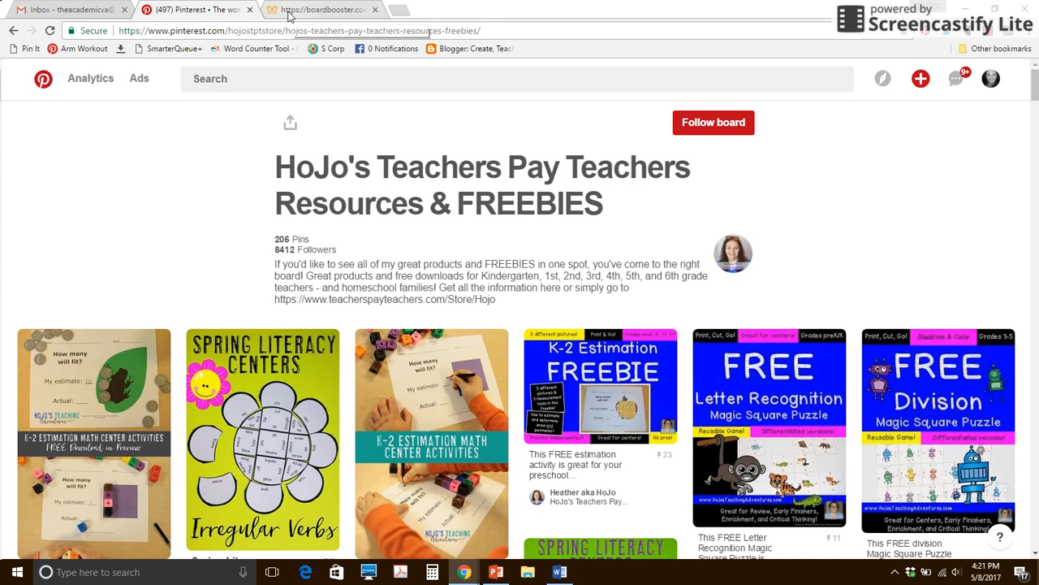
pyautogui.click(321, 10)
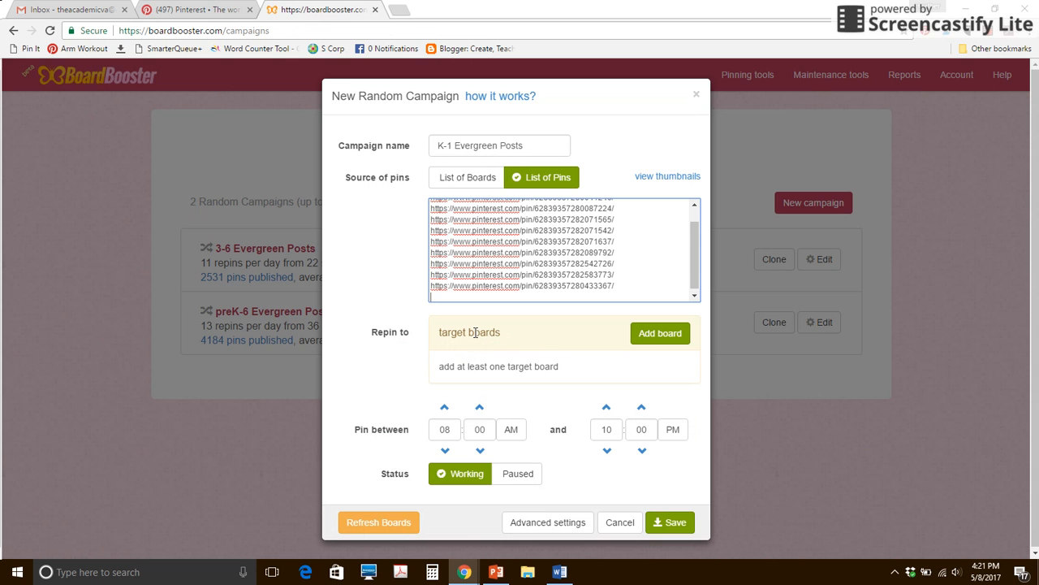
# Choose KindergartenKlub.com, FirstGradeFaculty.com, Fabulous and Free, and I Heart Freebies as target boards for the campaign.
pyautogui.click(656, 339)
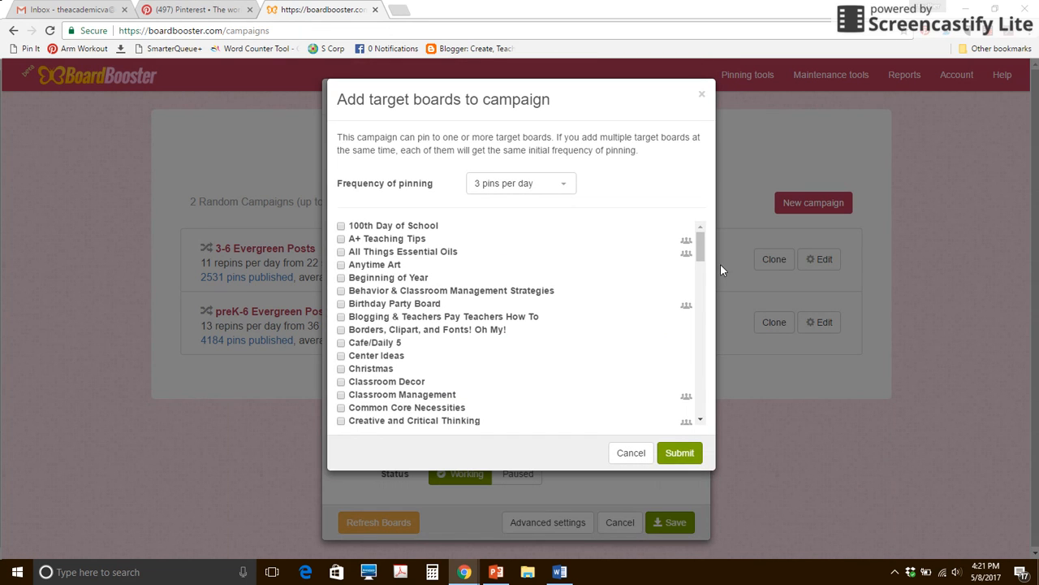
pyautogui.moveTo(700, 246); pyautogui.dragTo(720, 334)
pyautogui.click(341, 285)
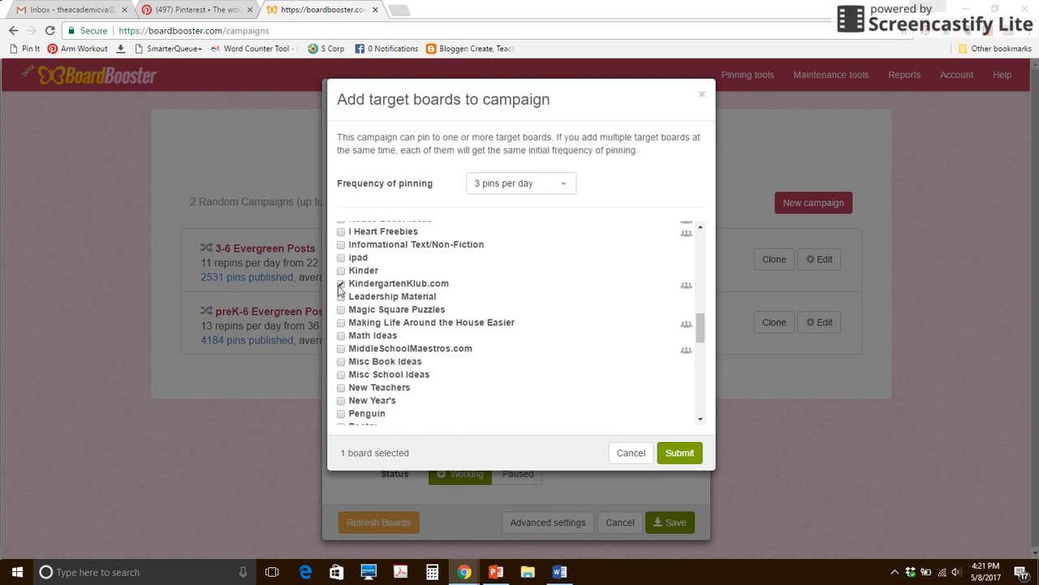
pyautogui.moveTo(703, 328); pyautogui.dragTo(706, 276)
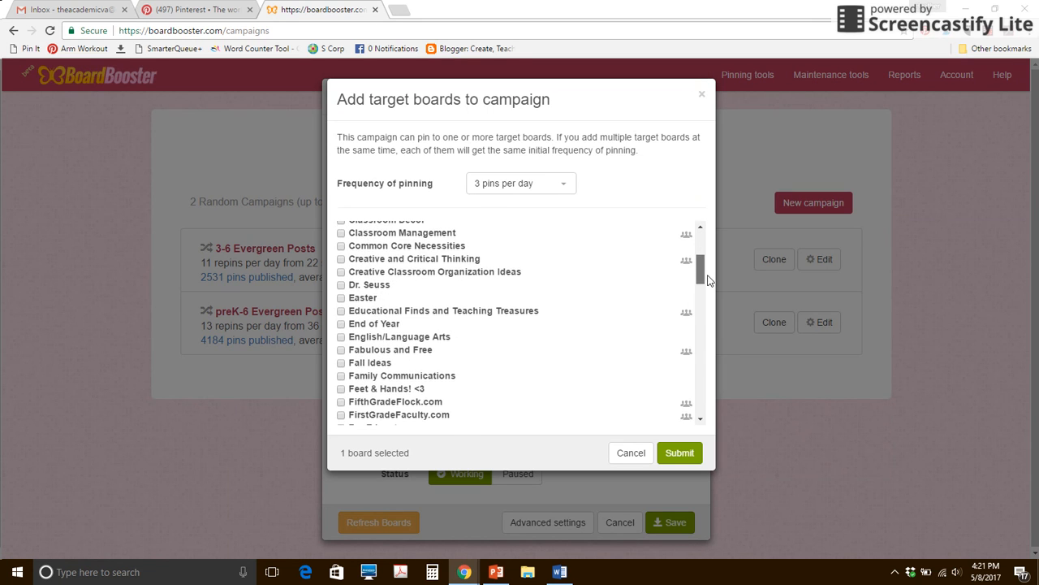
pyautogui.click(341, 415)
pyautogui.moveTo(701, 271)
pyautogui.mouseDown()
pyautogui.moveTo(699, 249)
pyautogui.moveTo(706, 280)
pyautogui.mouseUp()
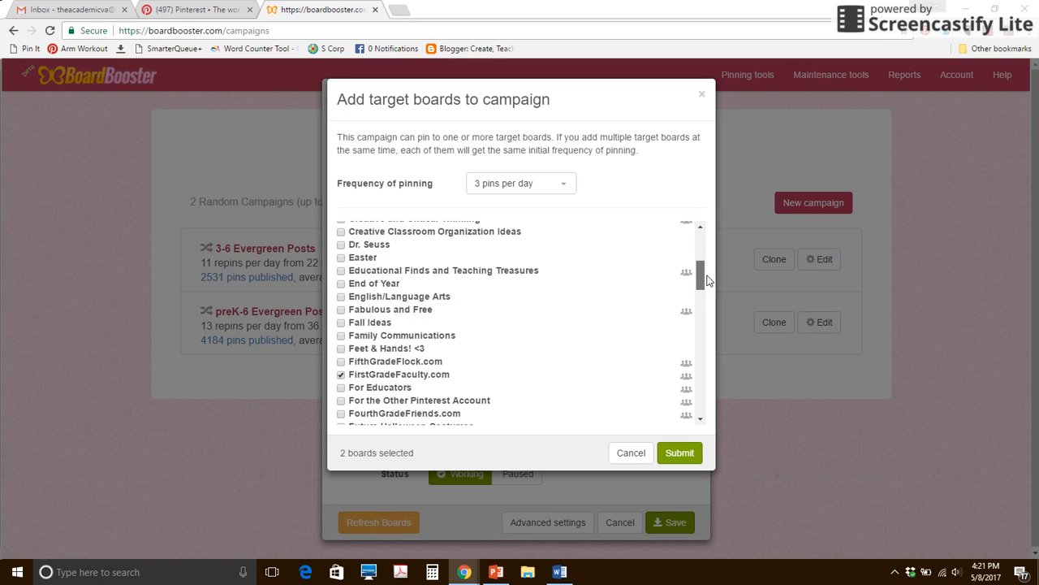
pyautogui.click(341, 309)
pyautogui.moveTo(696, 277); pyautogui.dragTo(709, 313)
pyautogui.click(341, 366)
# Also select A+ Teaching Tips and Educational Finds and Teaching Treasures, and submit the target board selection.
pyautogui.moveTo(701, 298); pyautogui.dragTo(702, 236)
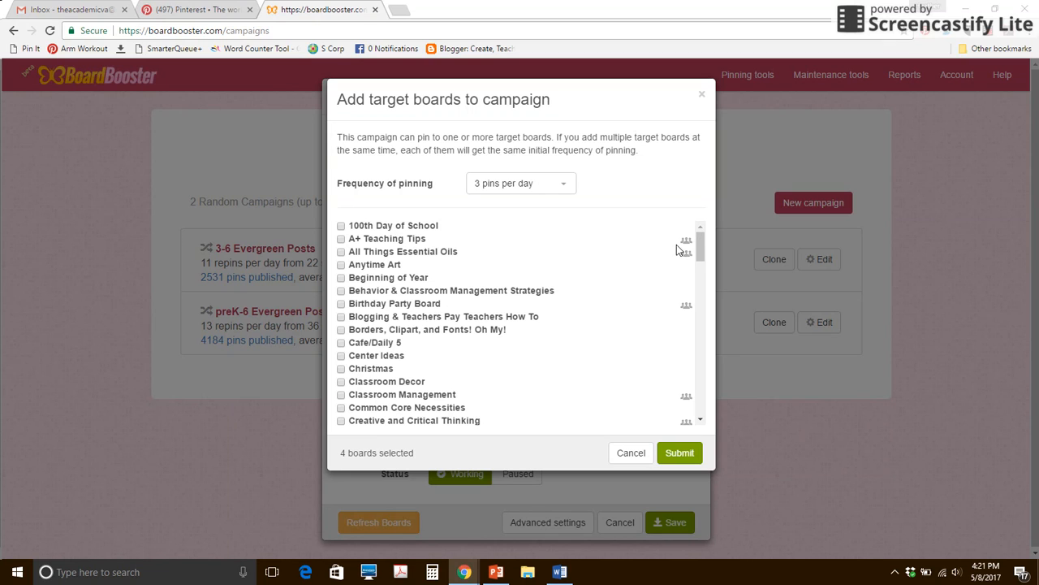
pyautogui.click(341, 239)
pyautogui.scroll(-1, 701, 237)
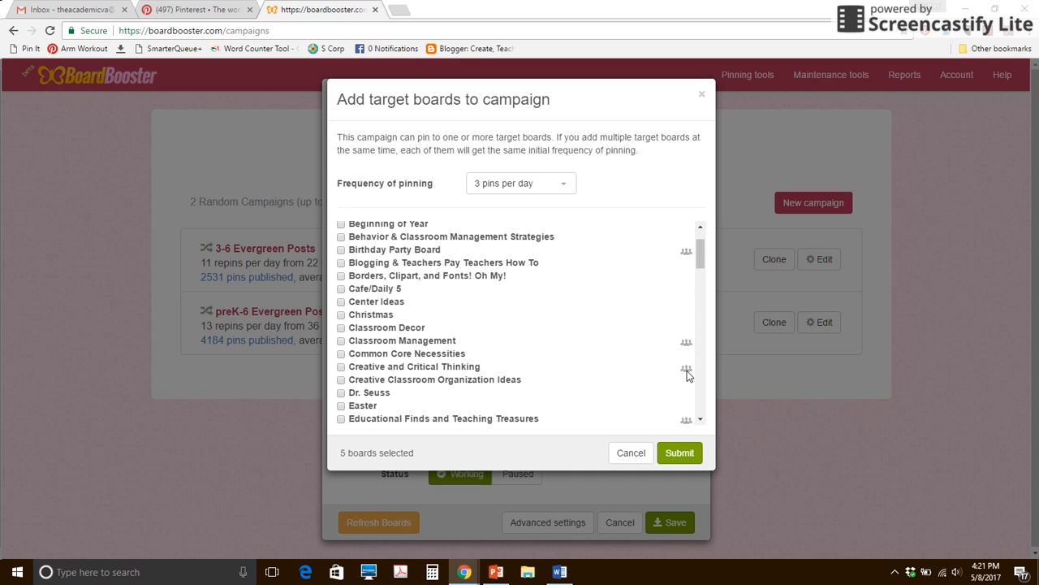
pyautogui.scroll(-1, 699, 263)
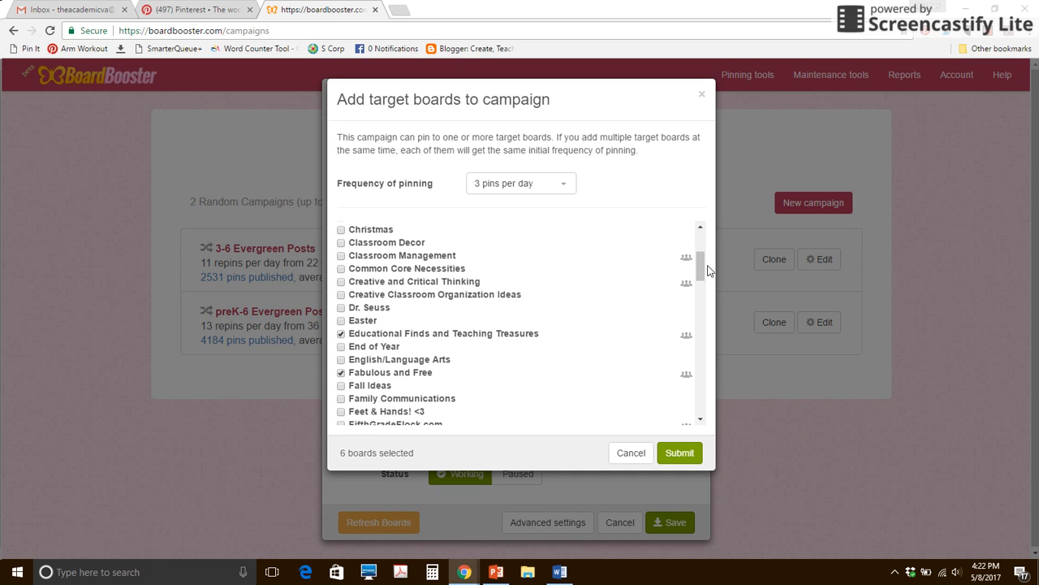
pyautogui.moveTo(696, 265); pyautogui.dragTo(700, 299)
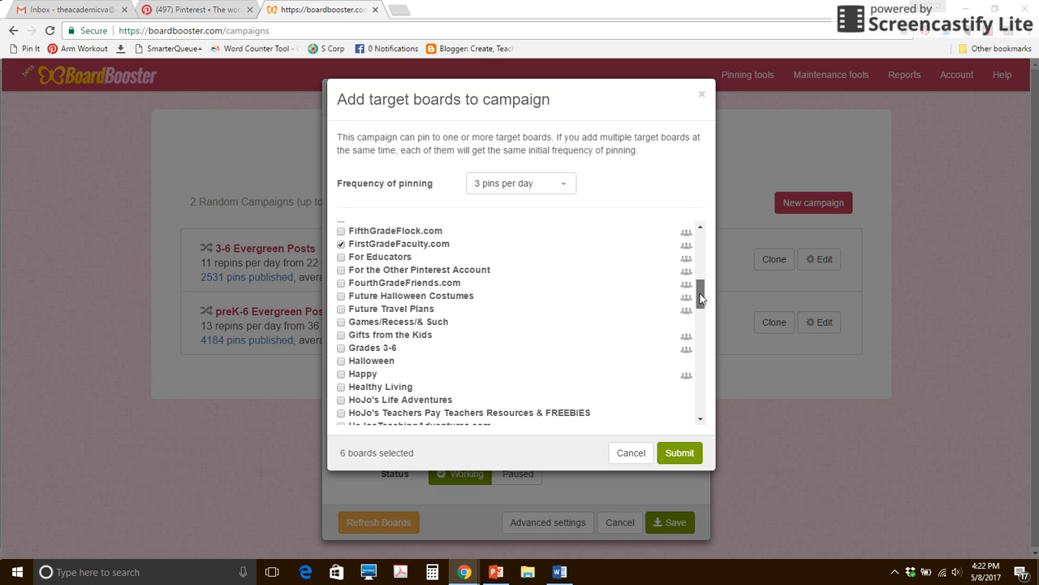
pyautogui.moveTo(703, 299); pyautogui.dragTo(723, 397)
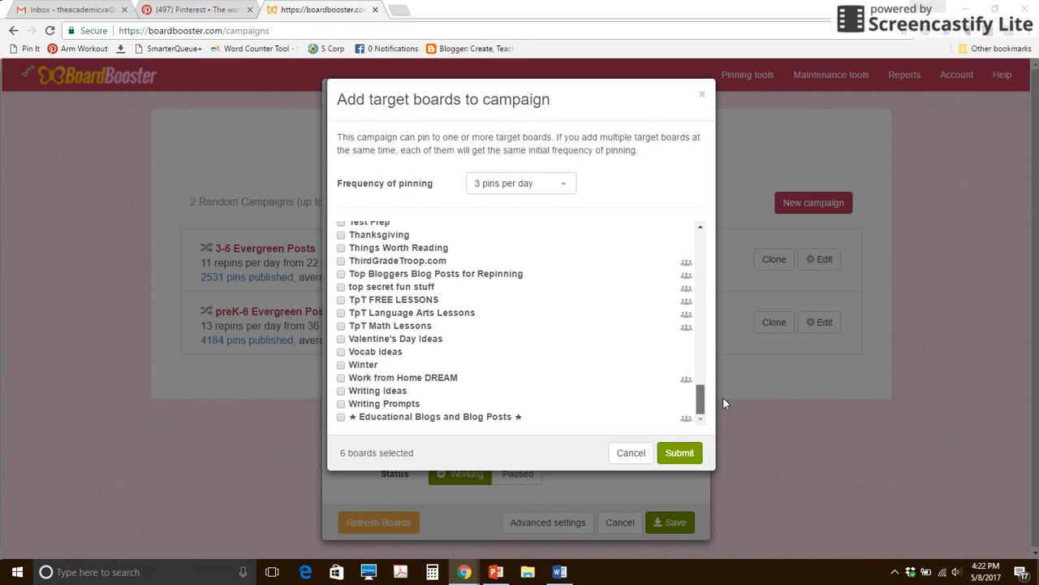
pyautogui.click(679, 453)
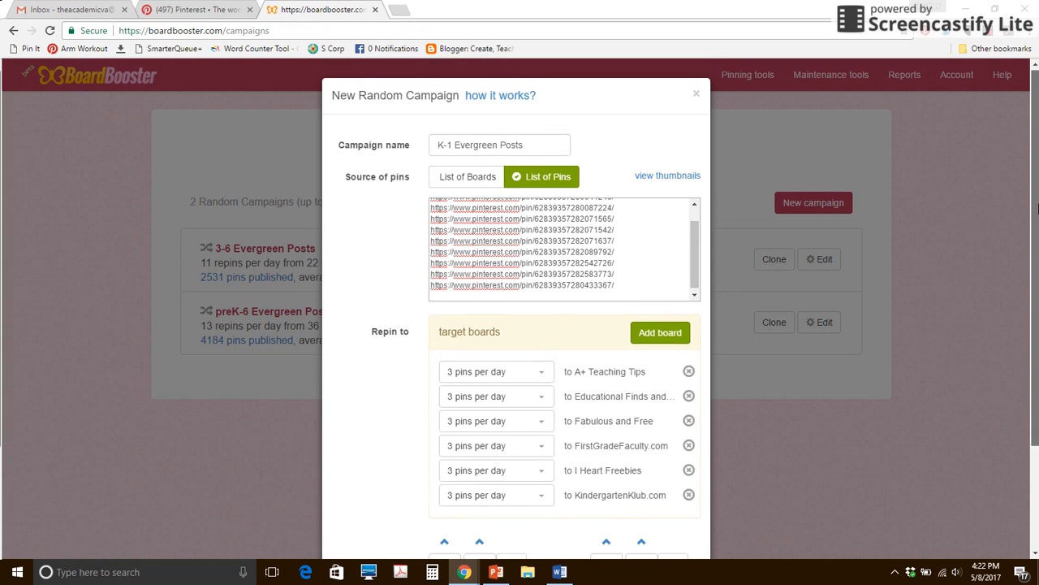
# Set the pinning frequency to once every 2 days for A+ Teaching Tips, Educational Finds and Teaching Treasures, and Fabulous and Free.
pyautogui.scroll(-1, 1038, 210)
pyautogui.click(529, 306)
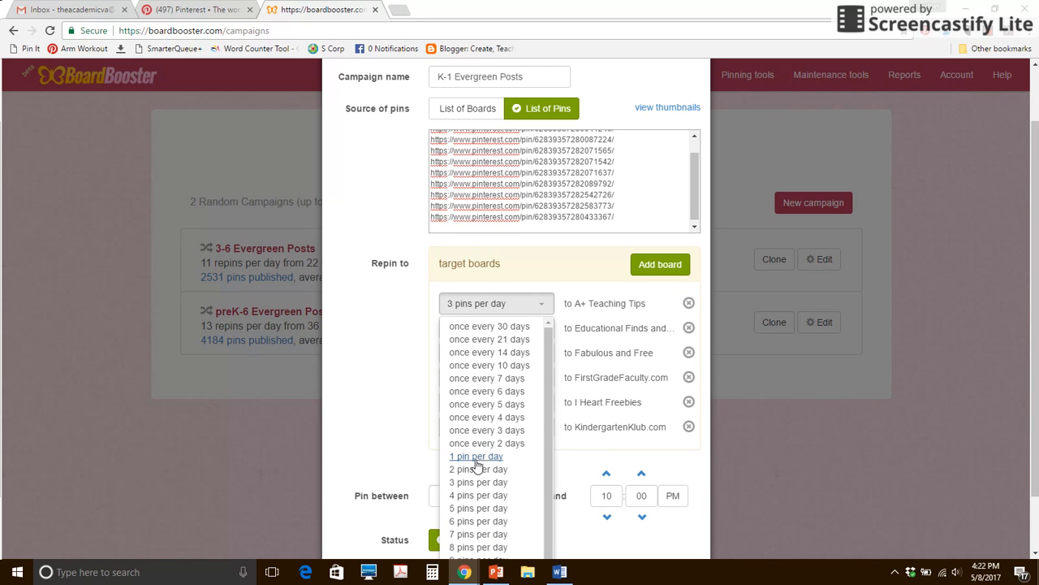
pyautogui.click(524, 444)
pyautogui.click(501, 328)
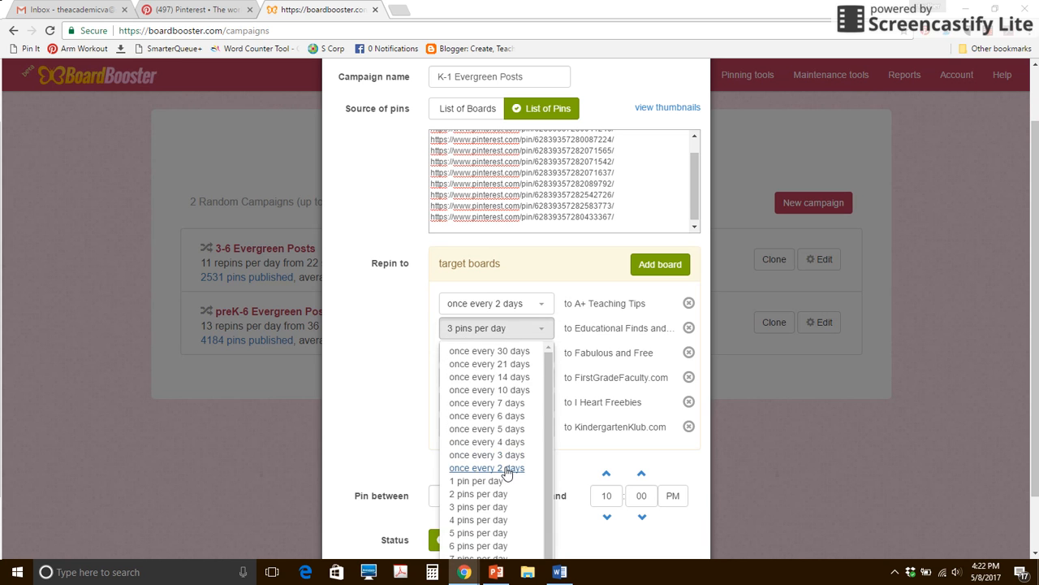
pyautogui.click(506, 469)
pyautogui.click(496, 352)
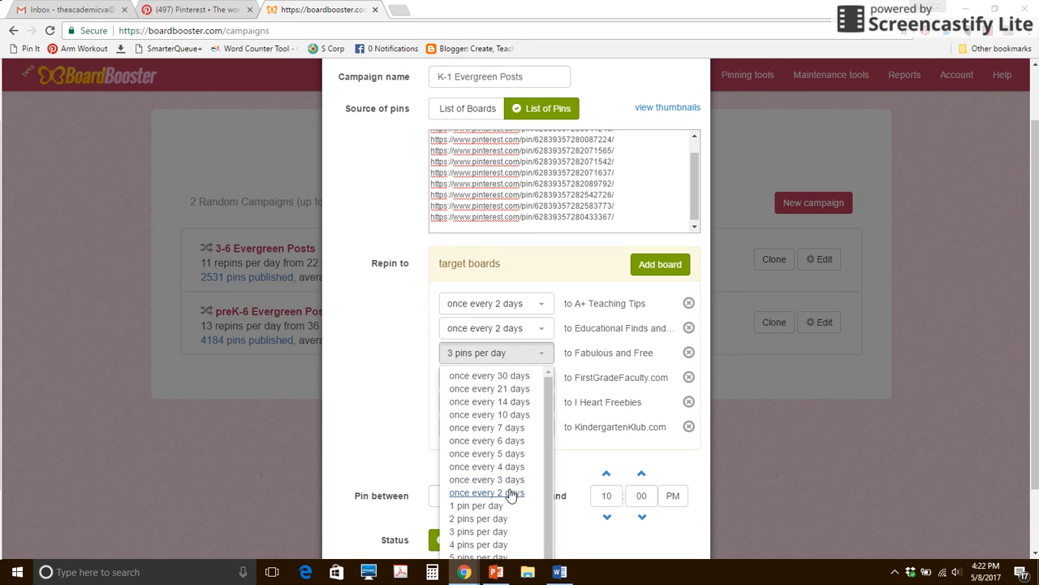
pyautogui.click(510, 494)
# Set the pinning frequency to once every 2 days for FirstGradeFaculty.com, I Heart Freebies and KindergartenKlub.com.
pyautogui.click(512, 378)
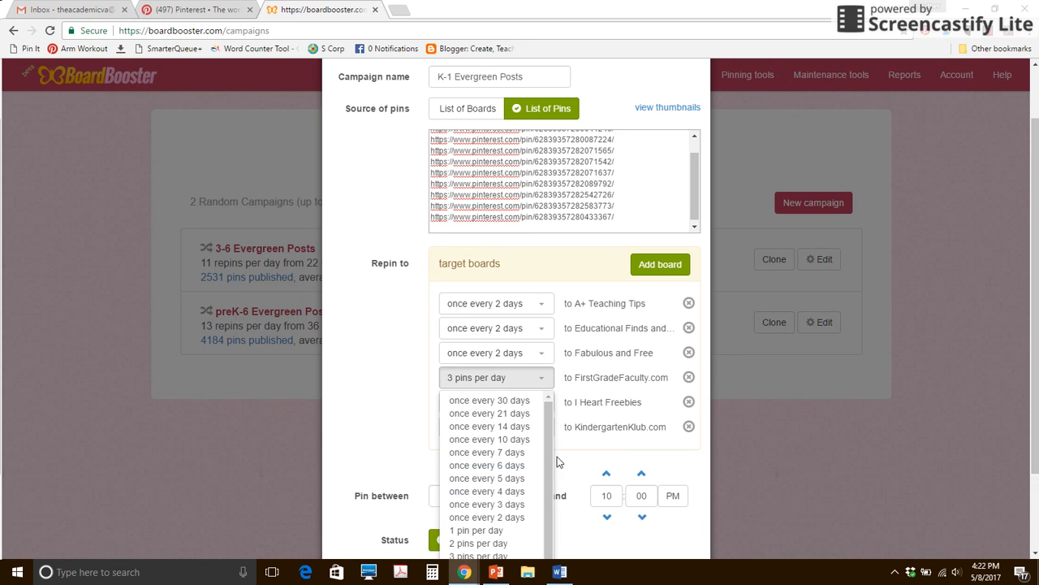
pyautogui.click(500, 504)
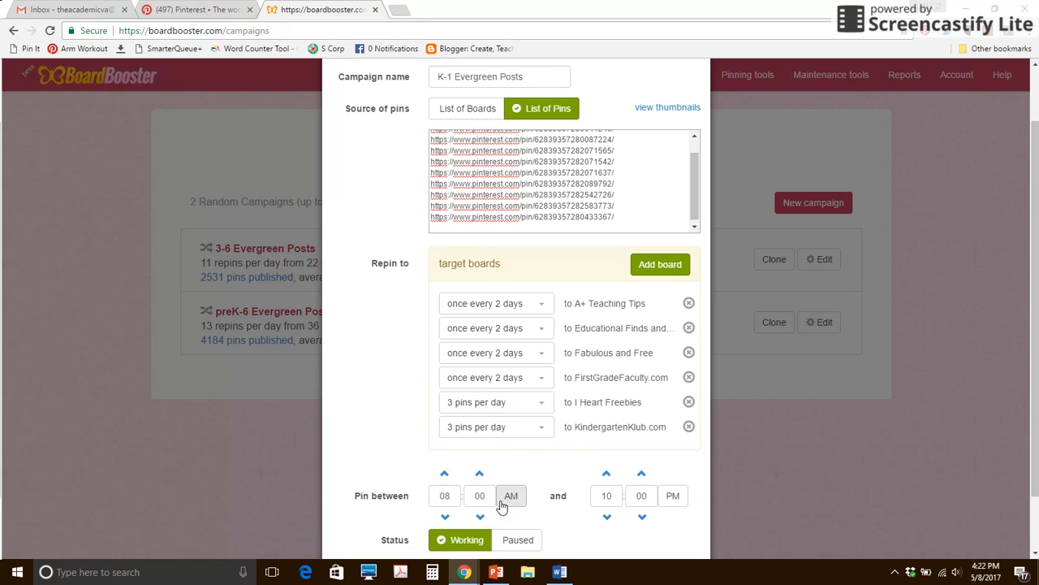
pyautogui.click(495, 402)
pyautogui.scroll(-1, 548, 487)
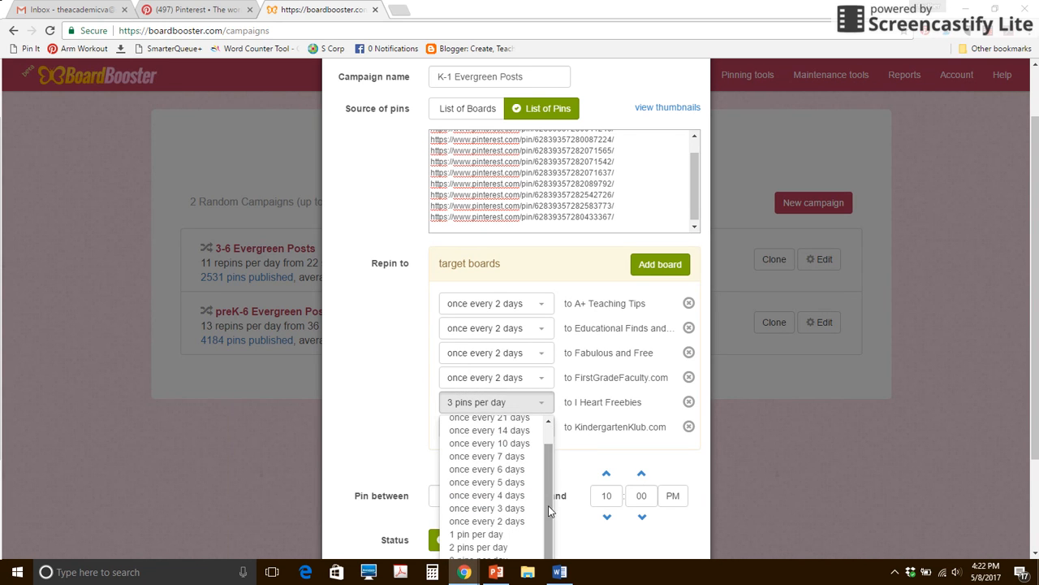
pyautogui.click(519, 521)
pyautogui.click(515, 426)
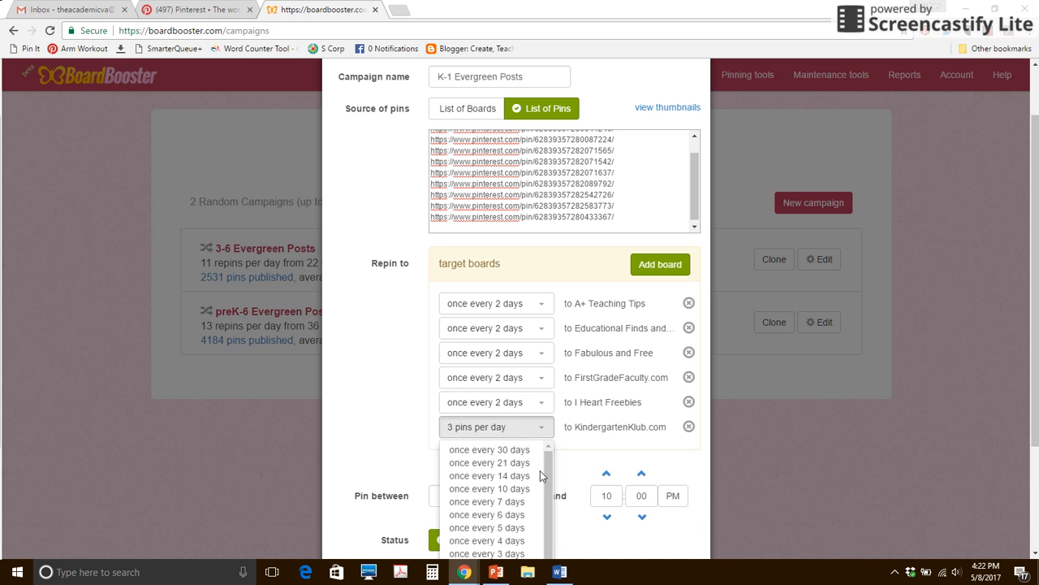
pyautogui.scroll(-1, 543, 470)
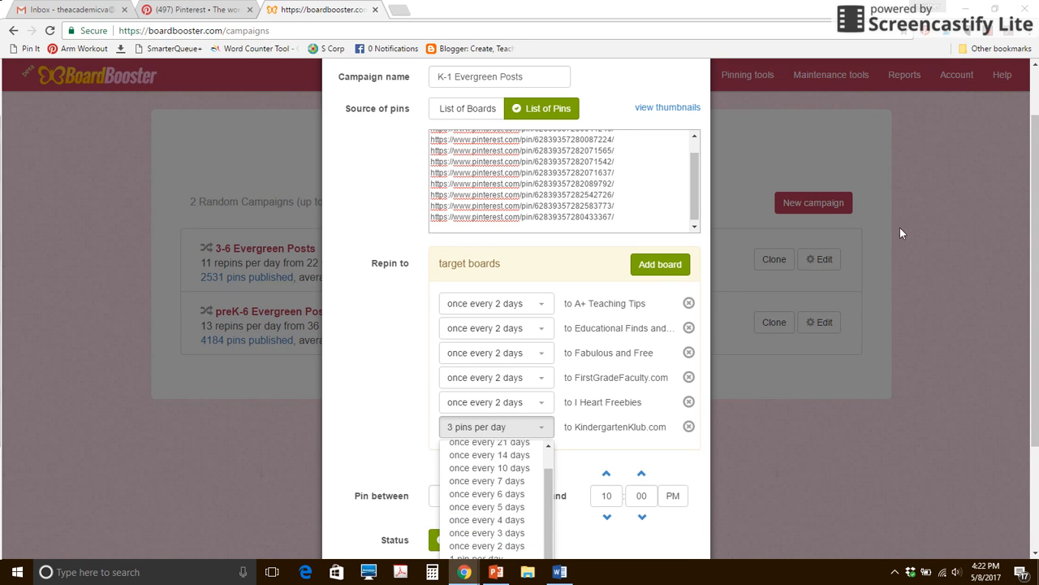
pyautogui.scroll(-2, 528, 465)
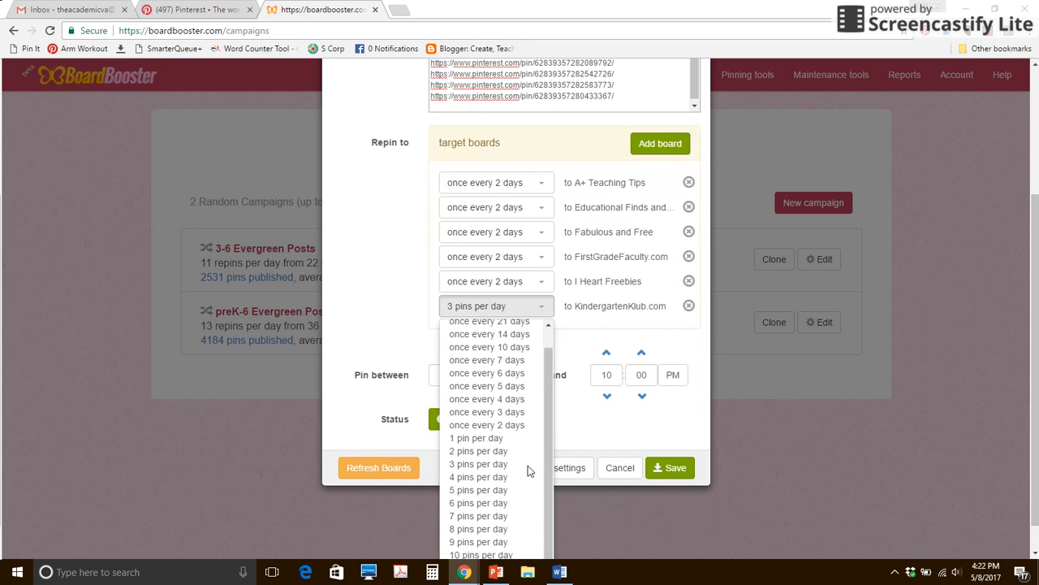
pyautogui.click(503, 425)
# Set the start of the daily pinning window to 06:00 AM and show the campaign's advanced settings.
pyautogui.click(506, 429)
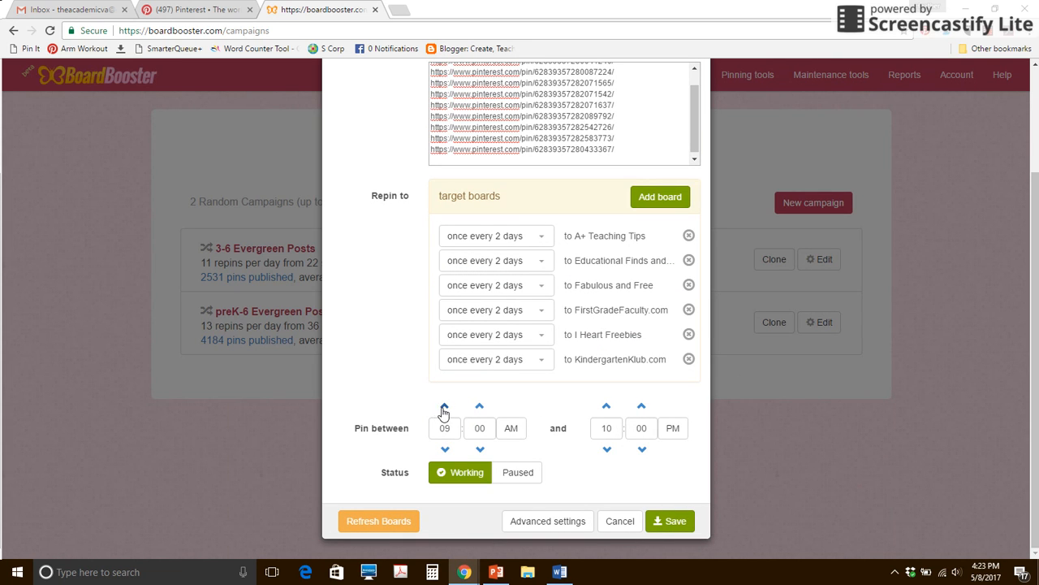
pyautogui.click(445, 449)
pyautogui.click(552, 524)
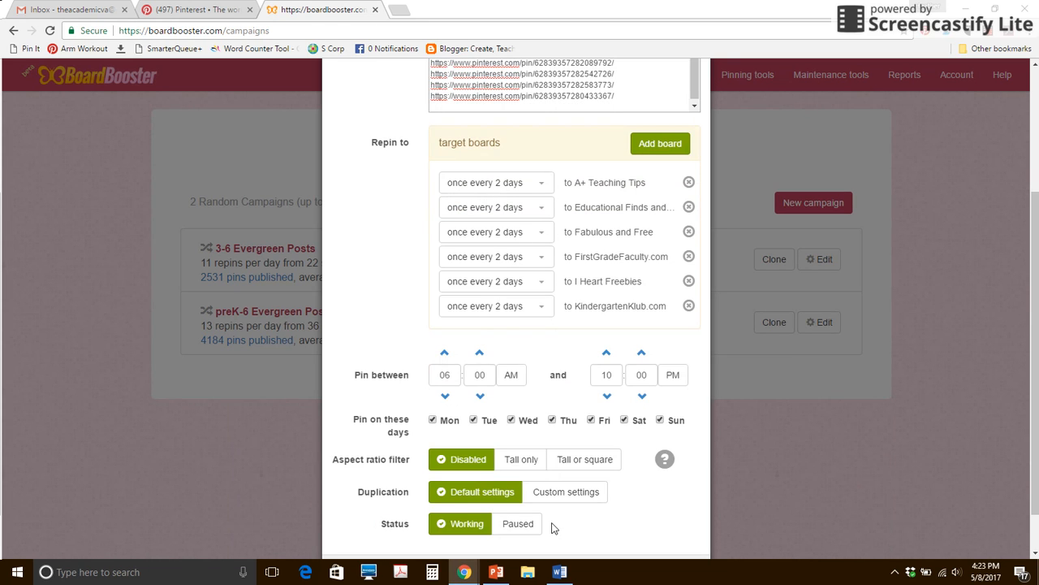
pyautogui.scroll(-1, 1038, 274)
pyautogui.scroll(-1, 1037, 274)
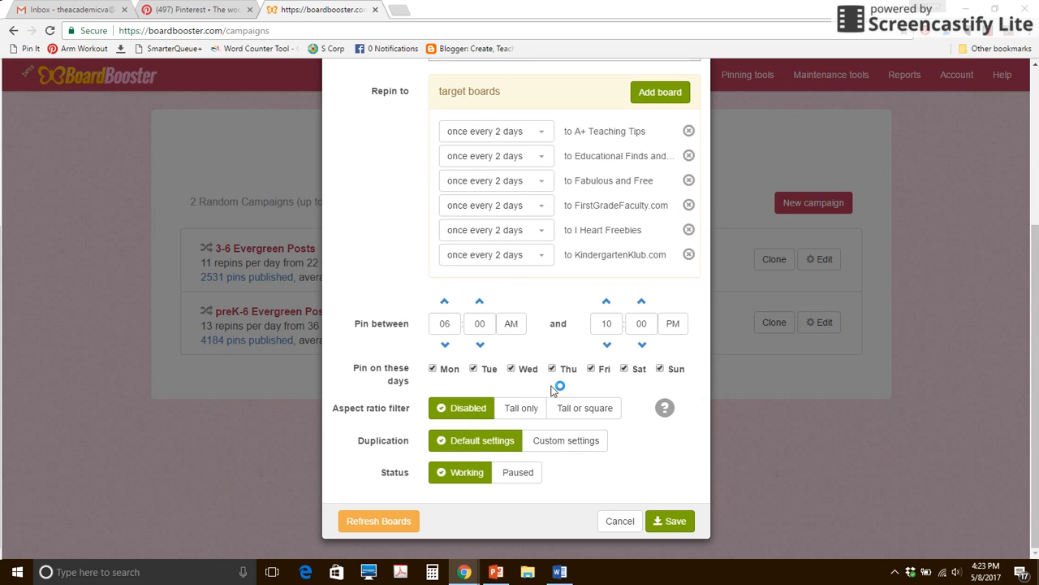
pyautogui.moveTo(1034, 363); pyautogui.dragTo(1033, 220)
pyautogui.scroll(-3, 1033, 220)
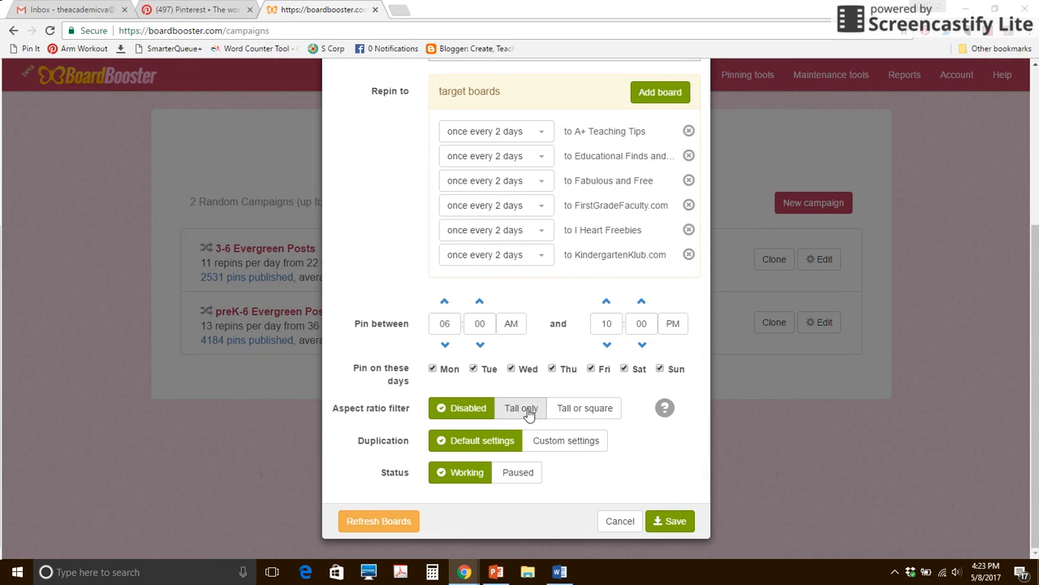
# Switch duplication to custom settings, keeping the 30-day minimum interval and unlimited re-posts per day, and save the campaign.
pyautogui.click(560, 443)
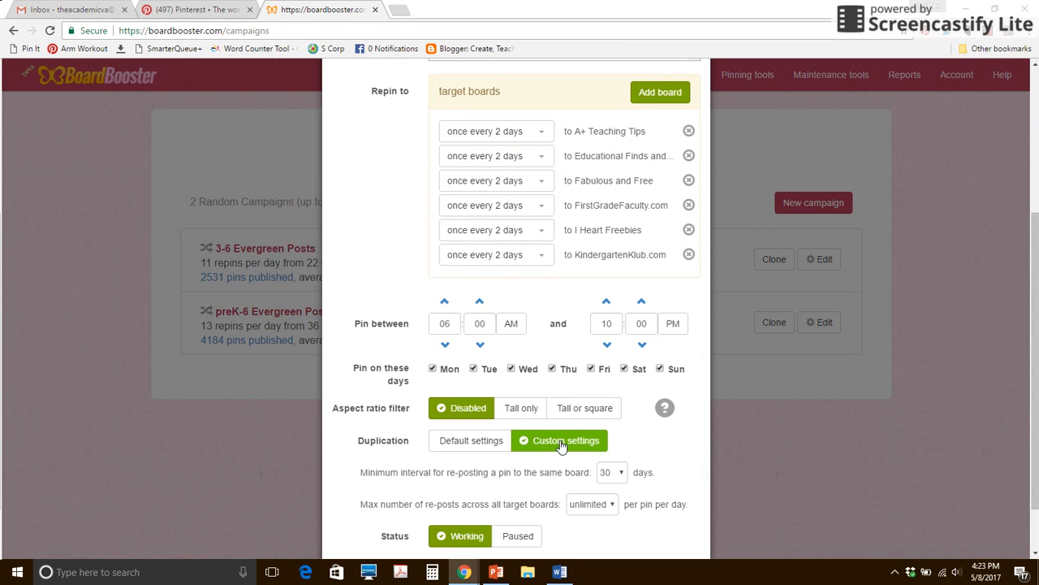
pyautogui.click(611, 478)
pyautogui.click(611, 477)
pyautogui.scroll(-1, 1036, 461)
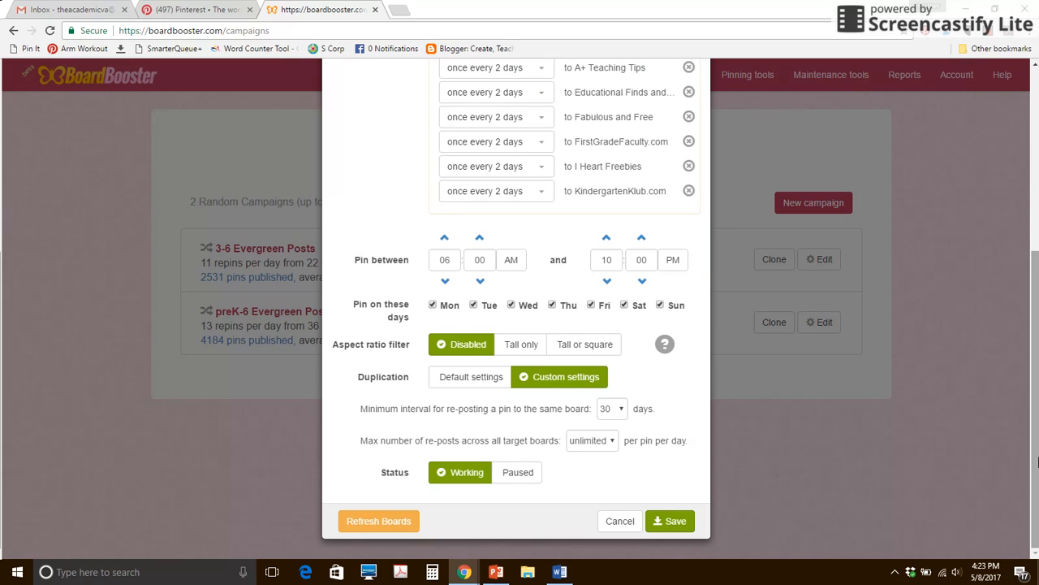
pyautogui.click(592, 445)
pyautogui.click(592, 445)
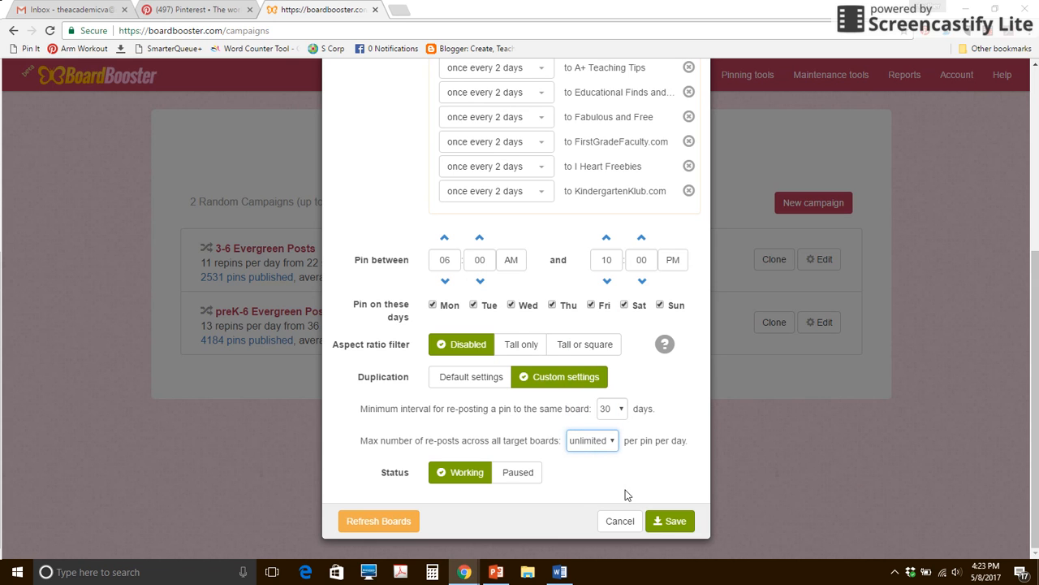
pyautogui.click(673, 520)
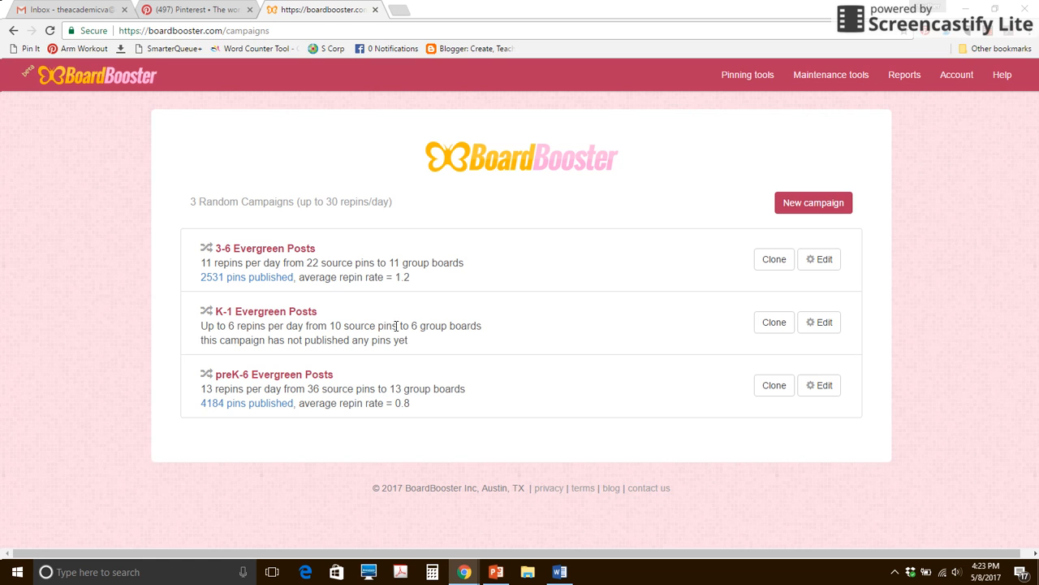
# Reopen the K-1 Evergreen Posts campaign for editing, check where more pin URLs can be added, and close it without saving.
pyautogui.doubleClick(338, 326)
pyautogui.click(822, 333)
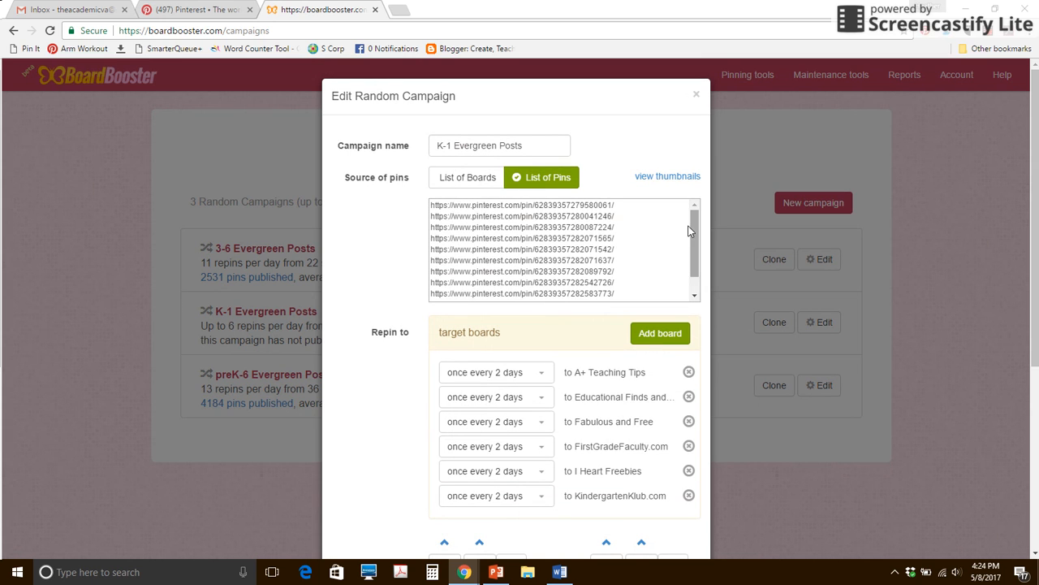
pyautogui.scroll(-2, 696, 296)
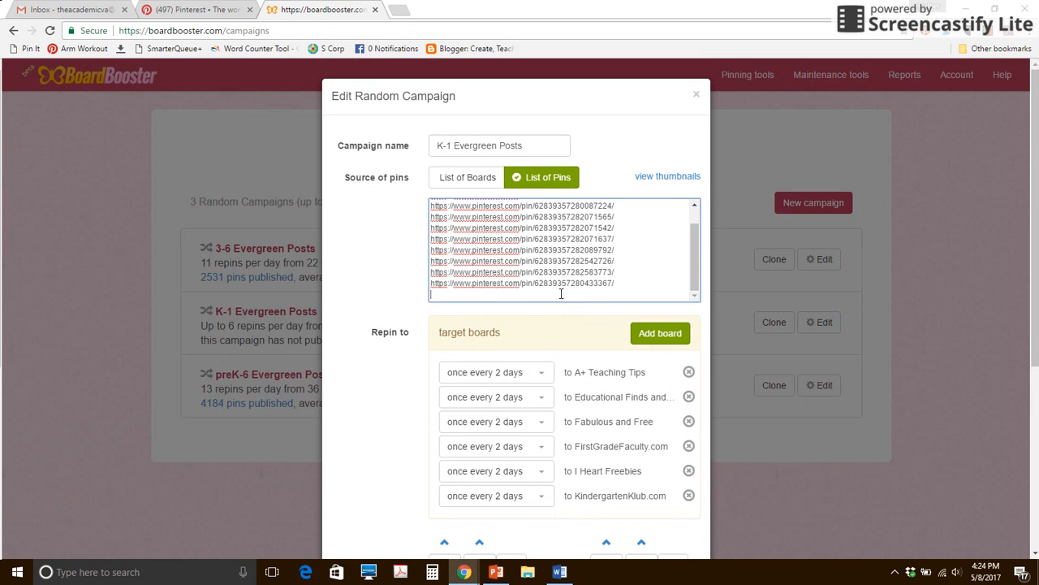
pyautogui.click(696, 95)
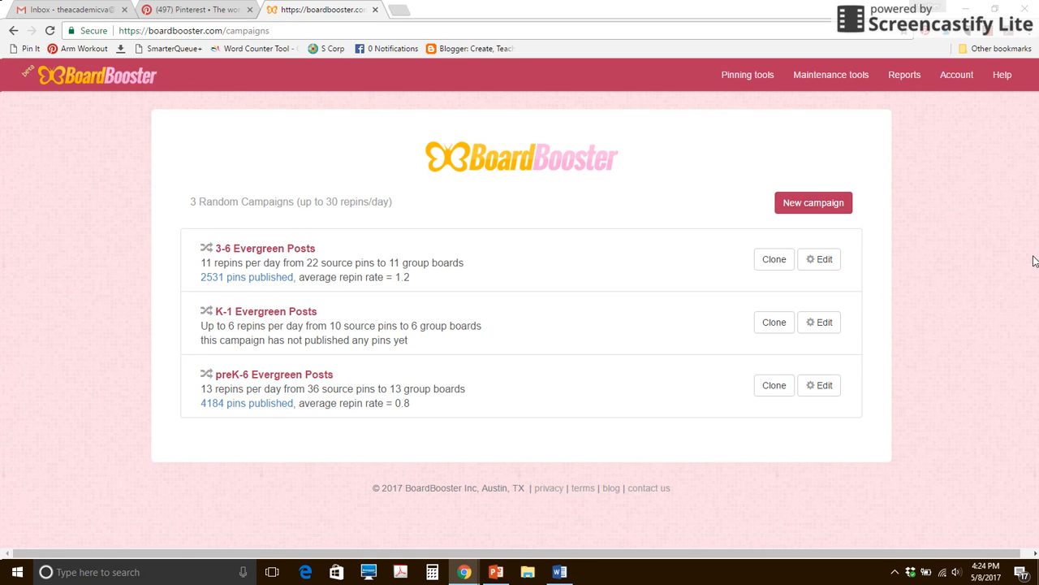
pyautogui.click(991, 33)
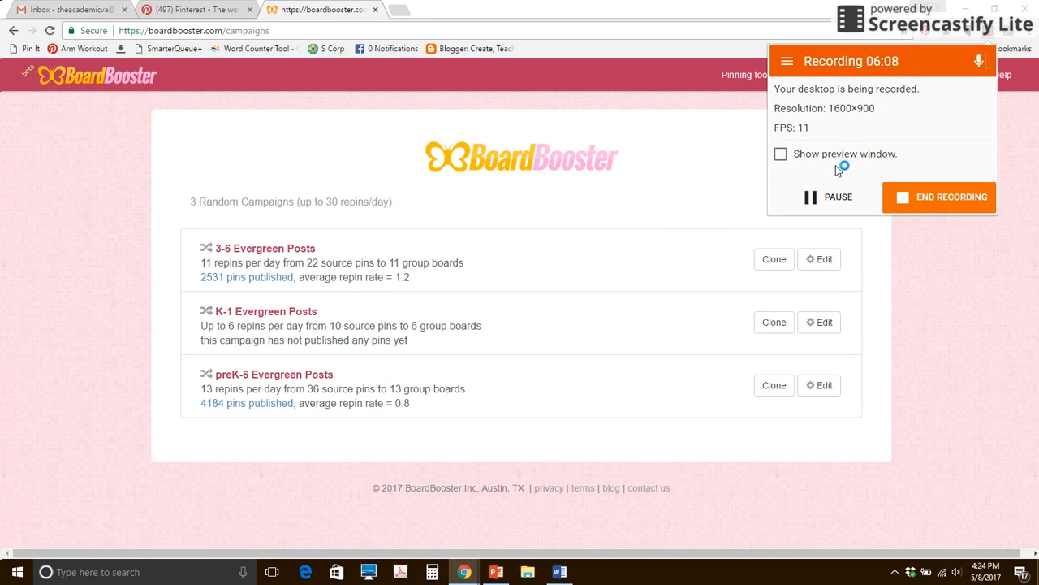